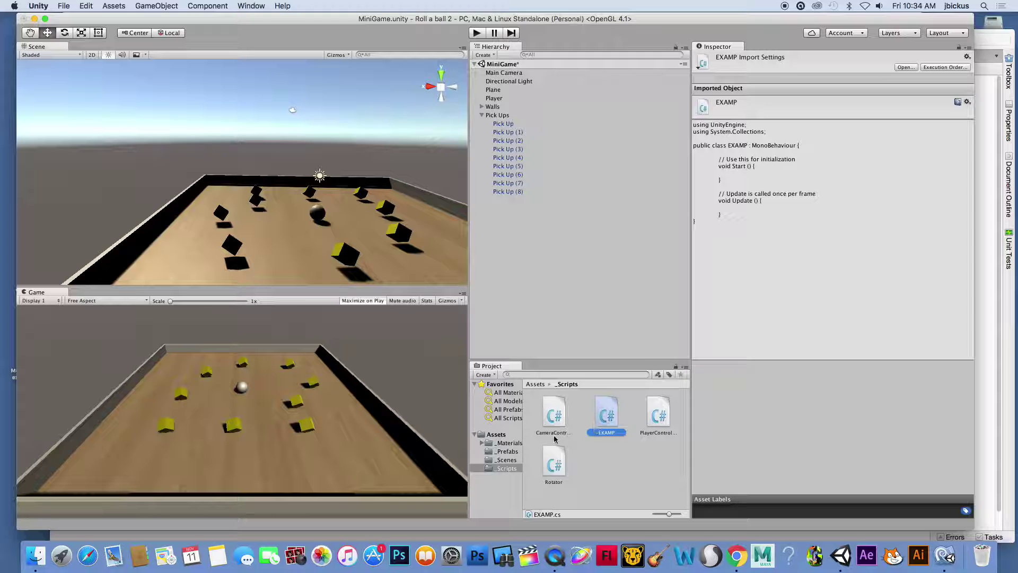
# Step: Select the Pick Up 1 prefab and check its Box Collider's Is Trigger option and its Pick Up tag
pyautogui.click(509, 452)
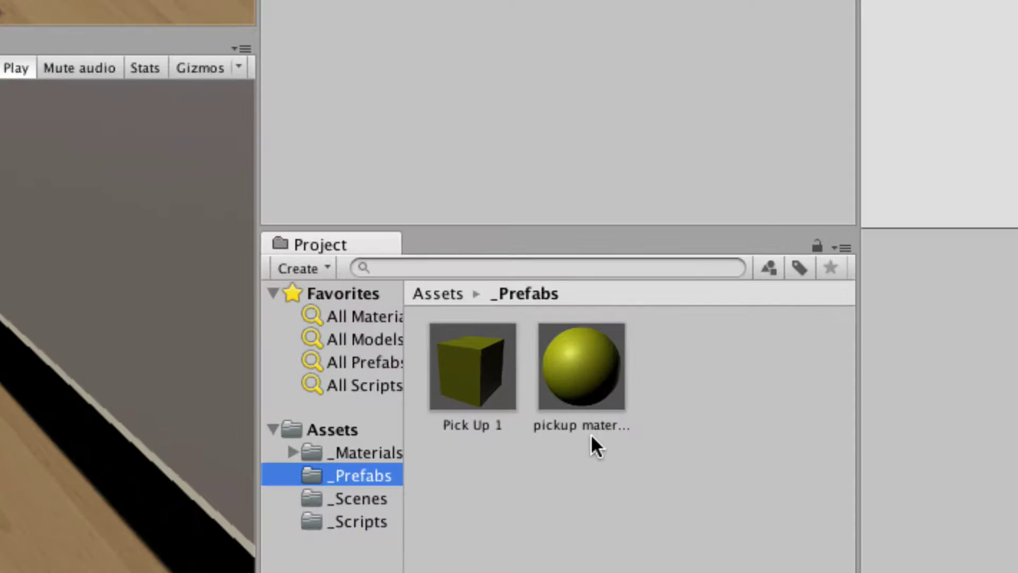
pyautogui.click(485, 366)
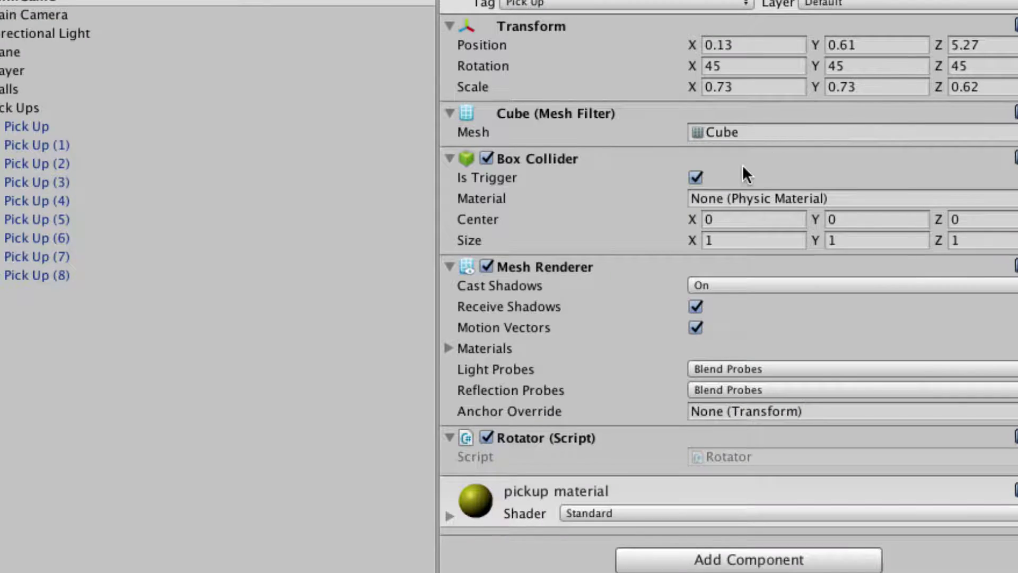
pyautogui.click(694, 178)
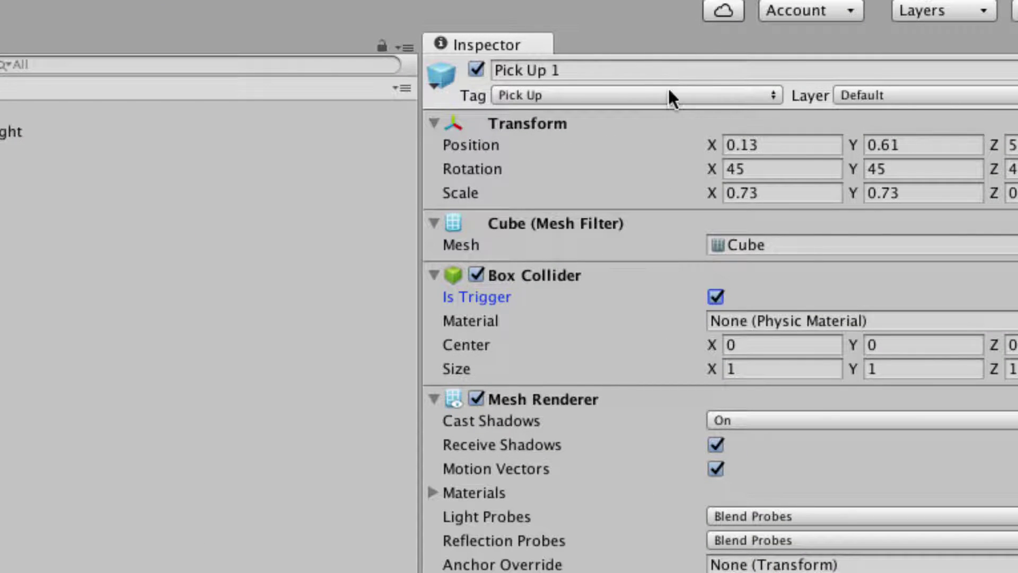
pyautogui.click(669, 96)
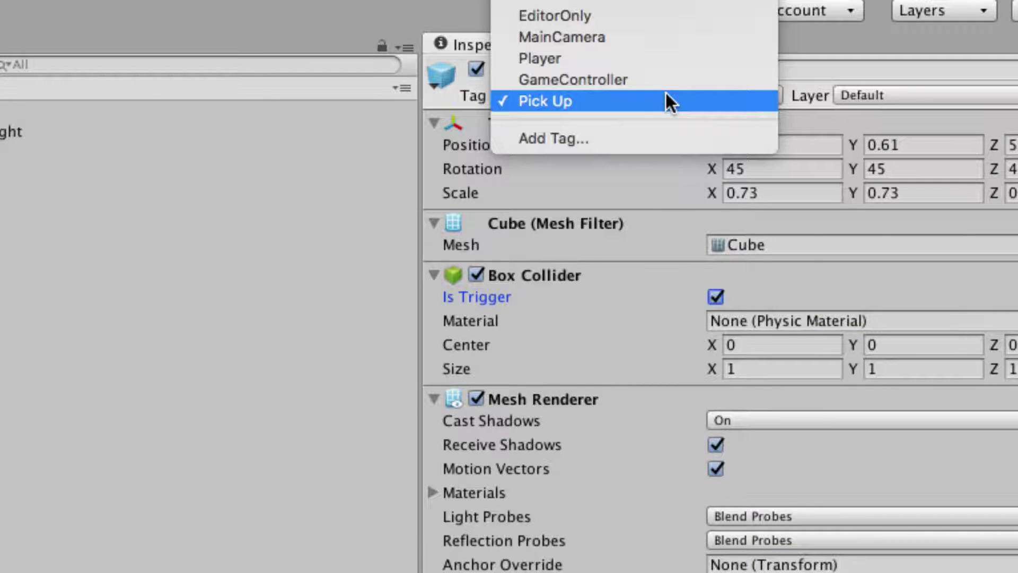
pyautogui.click(819, 42)
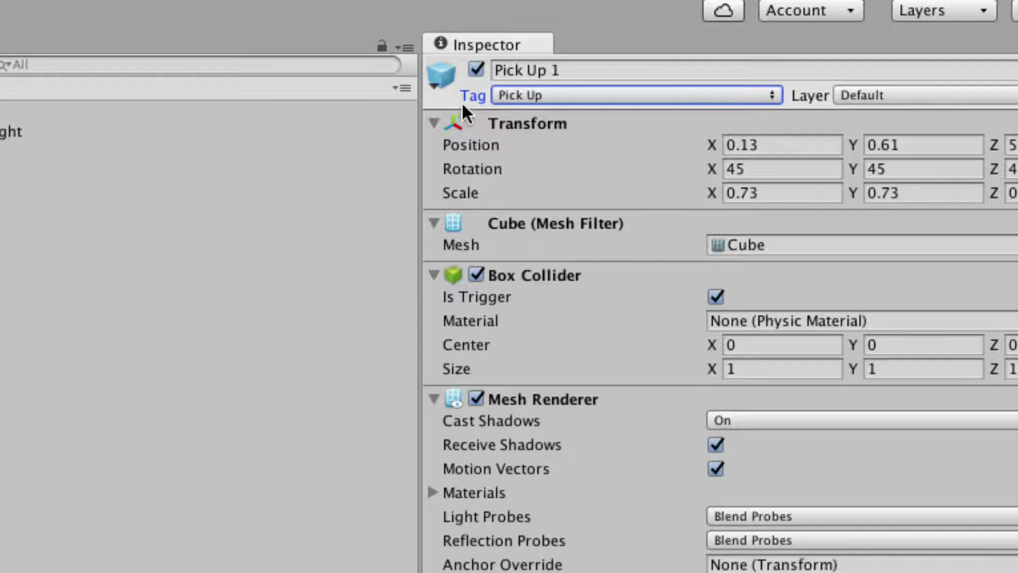
# Step: Open the tag settings, add a new tag below Pick Up and delete it again
pyautogui.click(689, 97)
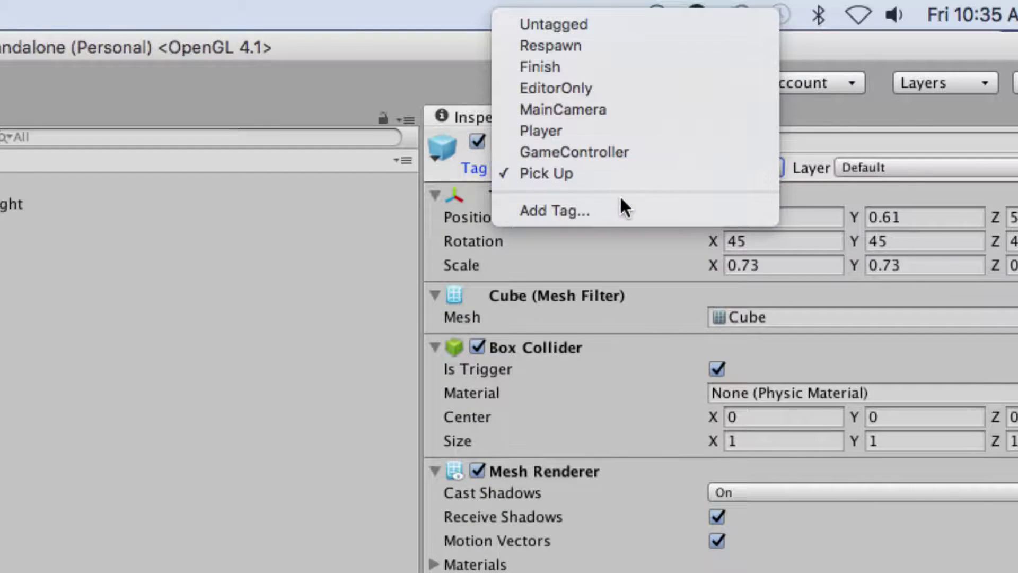
pyautogui.click(624, 209)
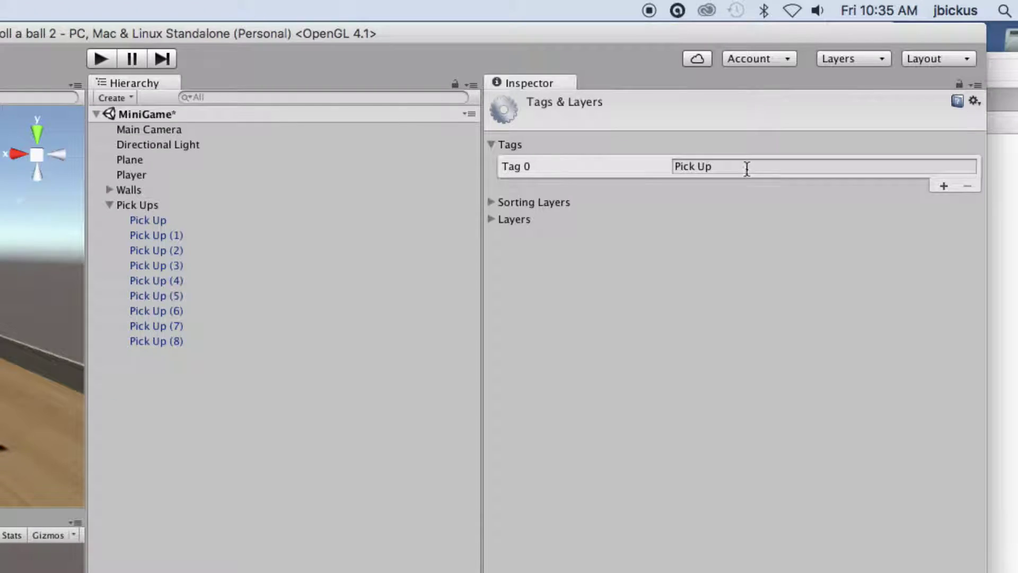
pyautogui.click(745, 167)
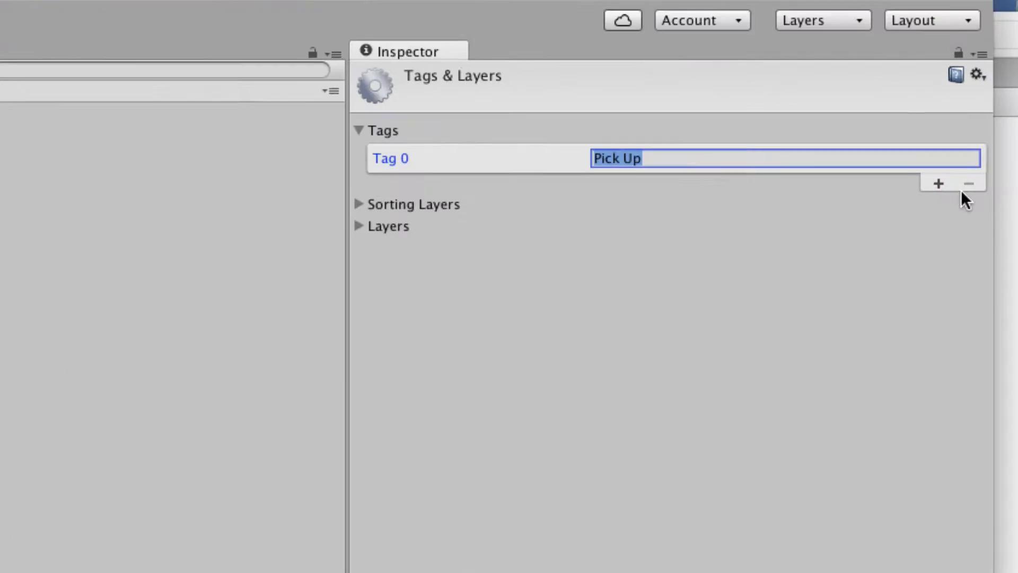
pyautogui.click(944, 186)
pyautogui.doubleClick(615, 184)
pyautogui.tripleClick(619, 184)
pyautogui.moveTo(614, 184); pyautogui.dragTo(561, 182)
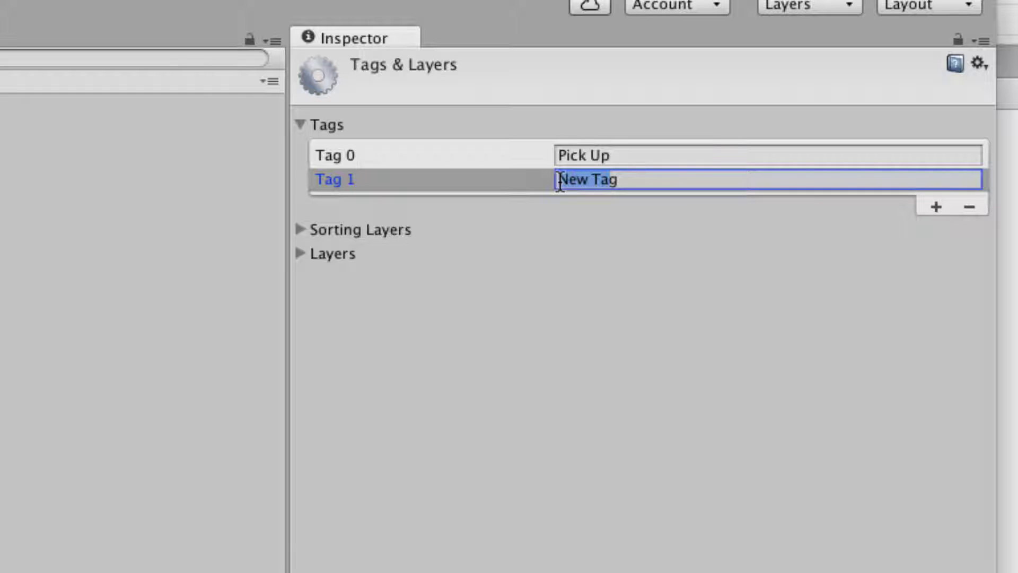
pyautogui.press('BackSpace')
pyautogui.press('BackSpace')
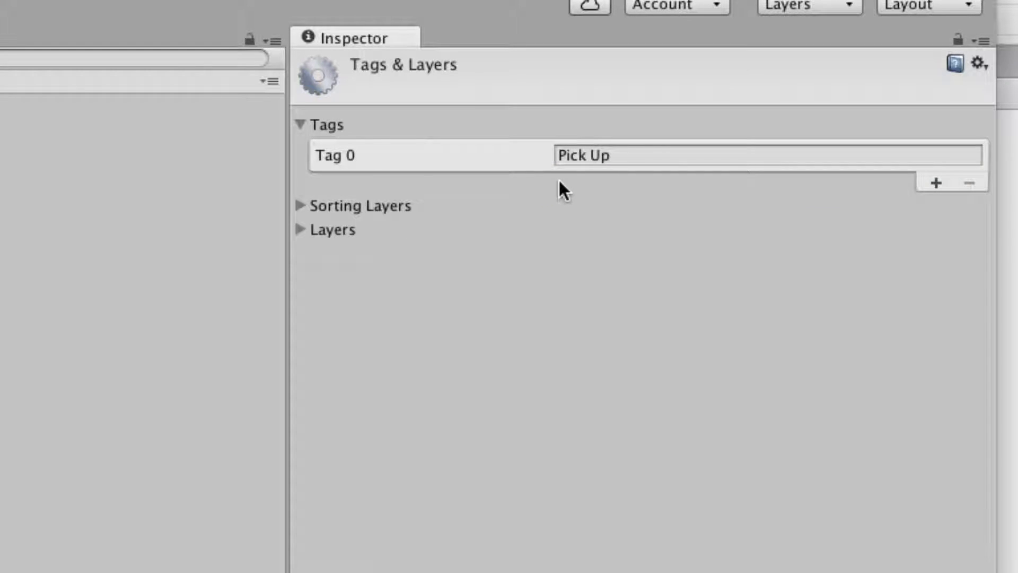
# Step: Add a tag named Pick Up 2 and remove it from the tag list
pyautogui.click(936, 183)
pyautogui.write('Pick Up 2')
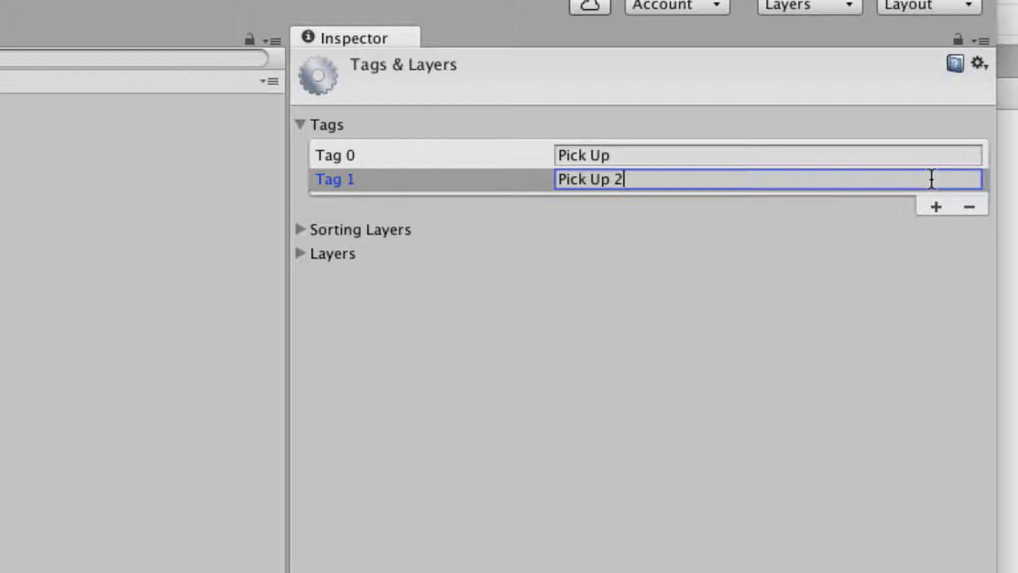
pyautogui.press('Tab')
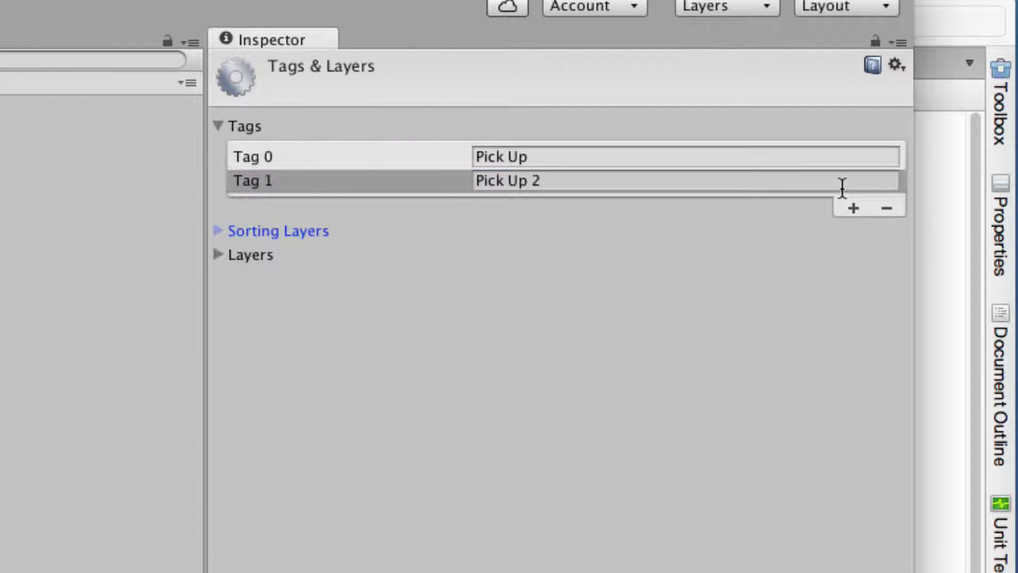
pyautogui.click(880, 208)
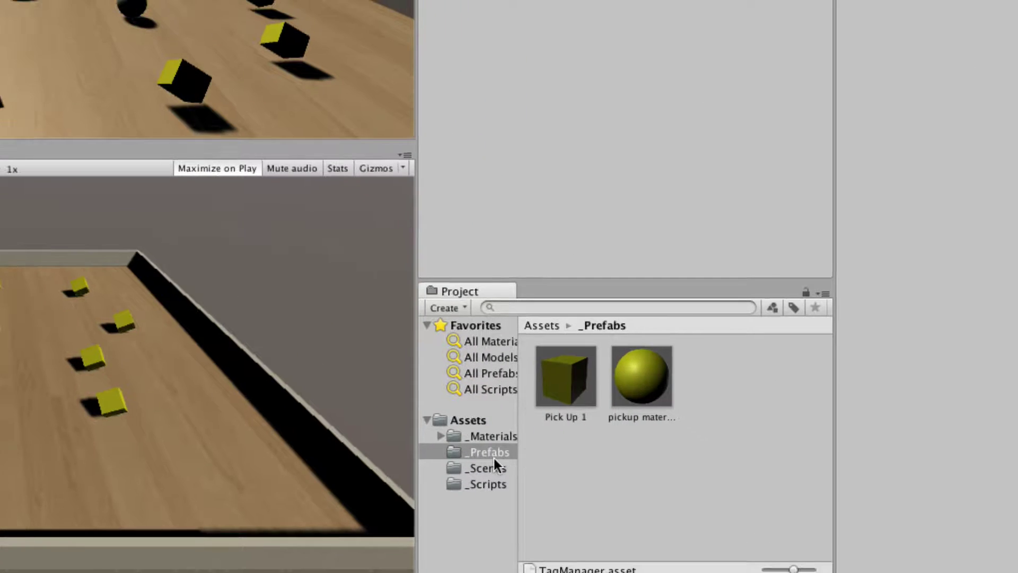
# Step: Reselect the Pick Up 1 prefab and set its tag to Pick Up
pyautogui.click(509, 452)
pyautogui.click(545, 419)
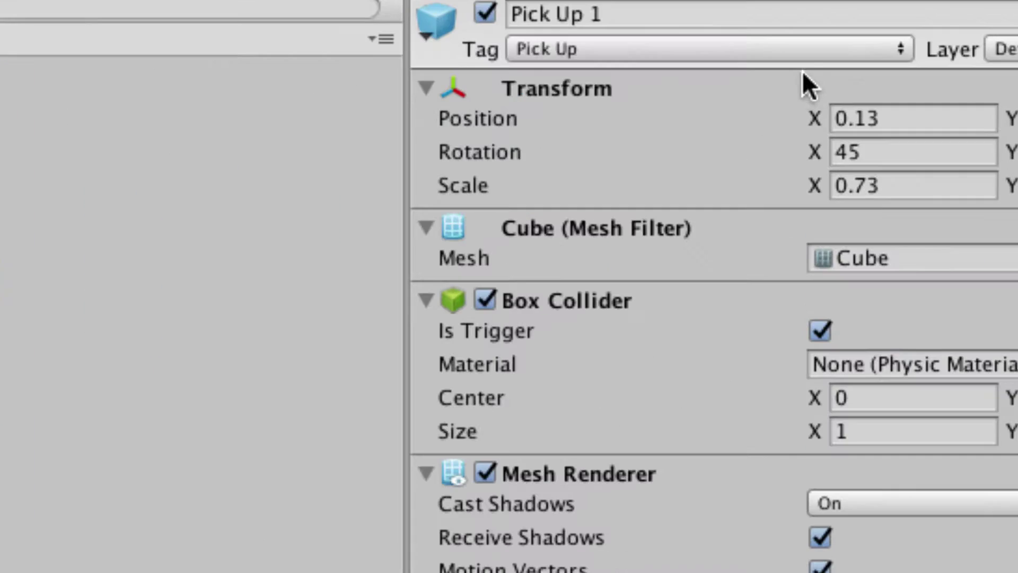
pyautogui.click(785, 66)
pyautogui.click(738, 47)
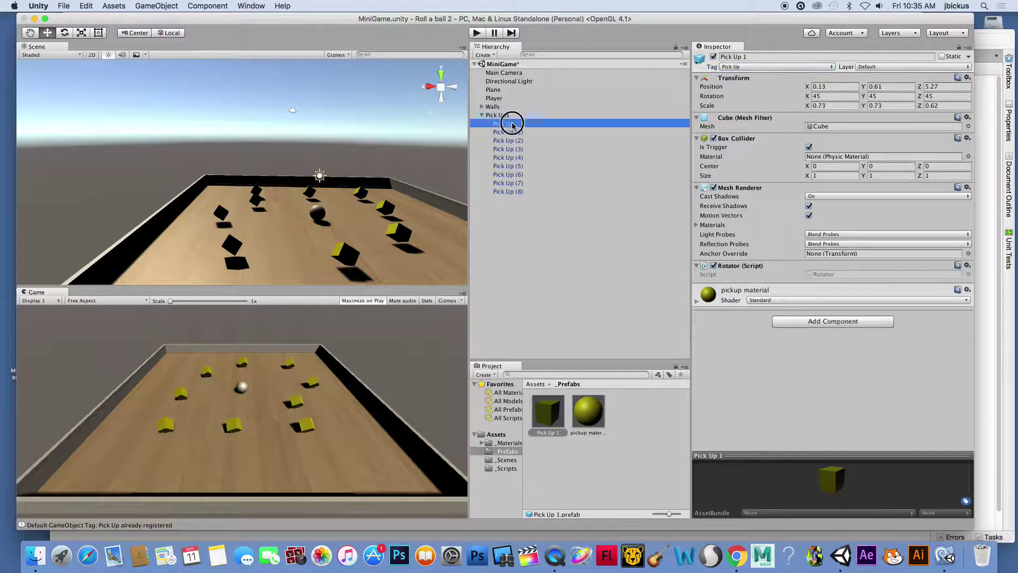
# Step: Inspect the pick-up cubes in the scene one by one, up to Pick Up (8), to check their tag and trigger settings
pyautogui.click(509, 132)
pyautogui.click(511, 157)
pyautogui.click(509, 166)
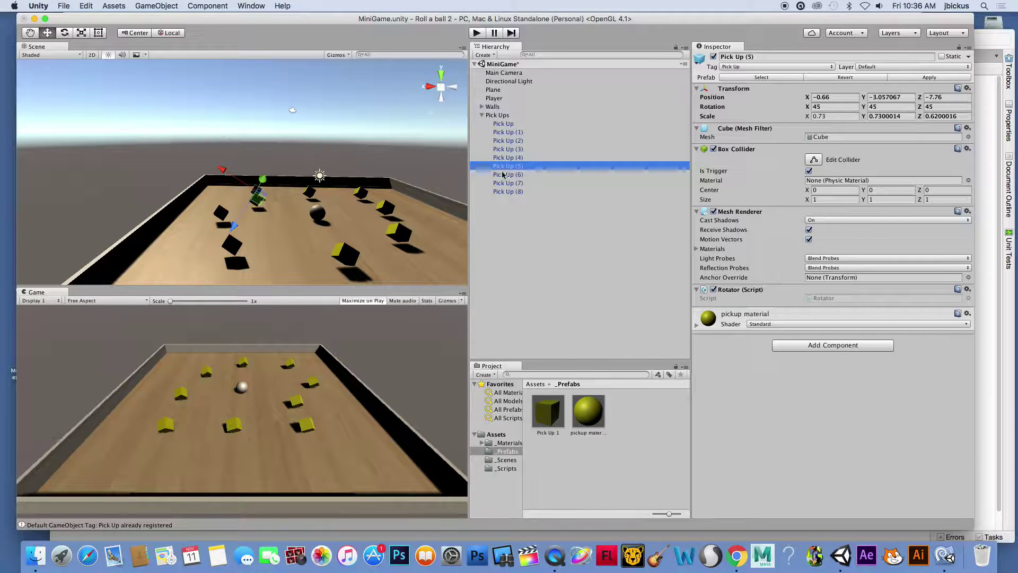
pyautogui.click(506, 174)
pyautogui.click(514, 183)
pyautogui.click(523, 191)
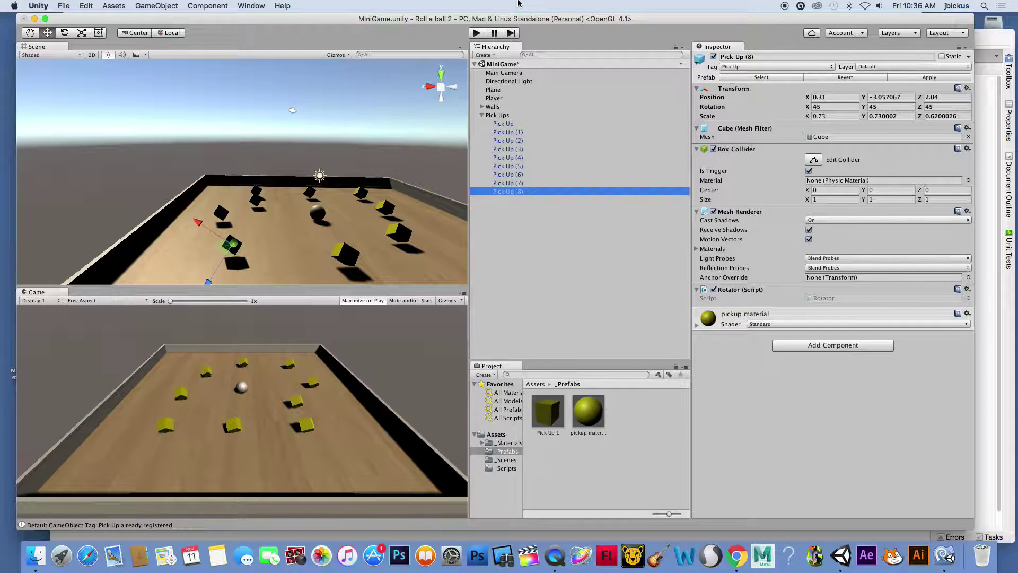
# Step: Open the PlayerController script for editing and highlight its OnTriggerEnter function
pyautogui.click(512, 468)
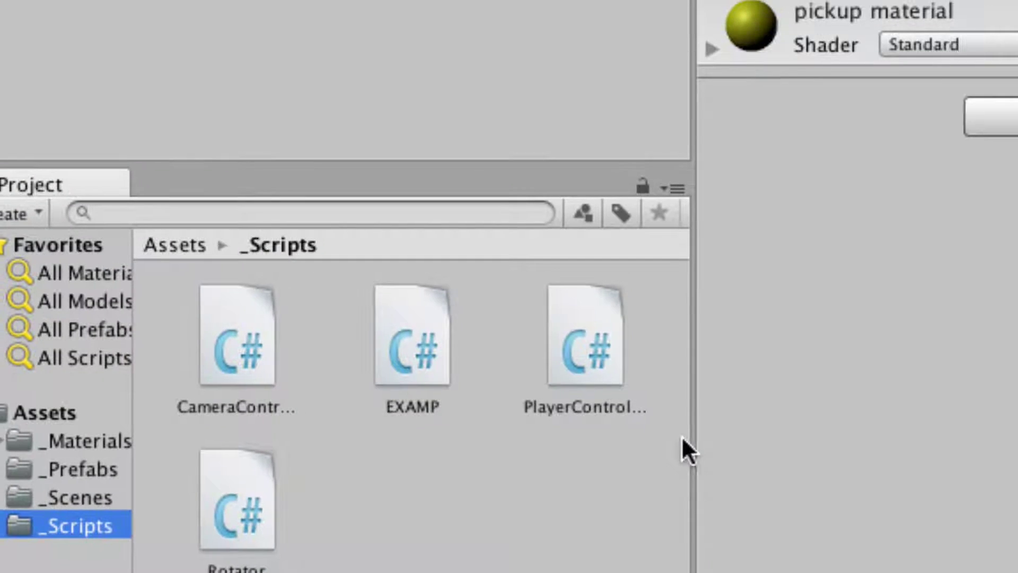
pyautogui.doubleClick(600, 332)
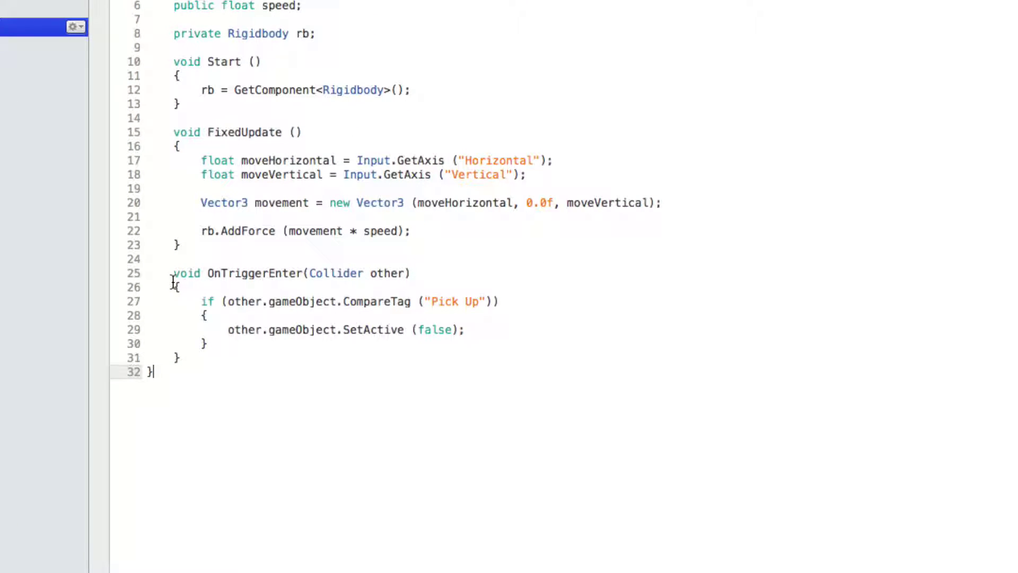
pyautogui.moveTo(172, 274); pyautogui.dragTo(467, 329)
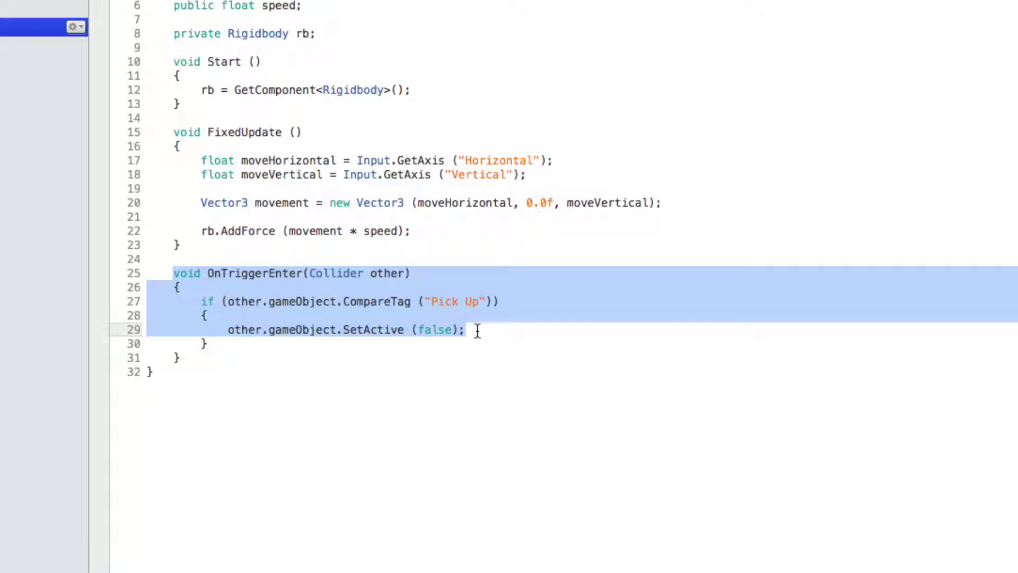
pyautogui.click(274, 275)
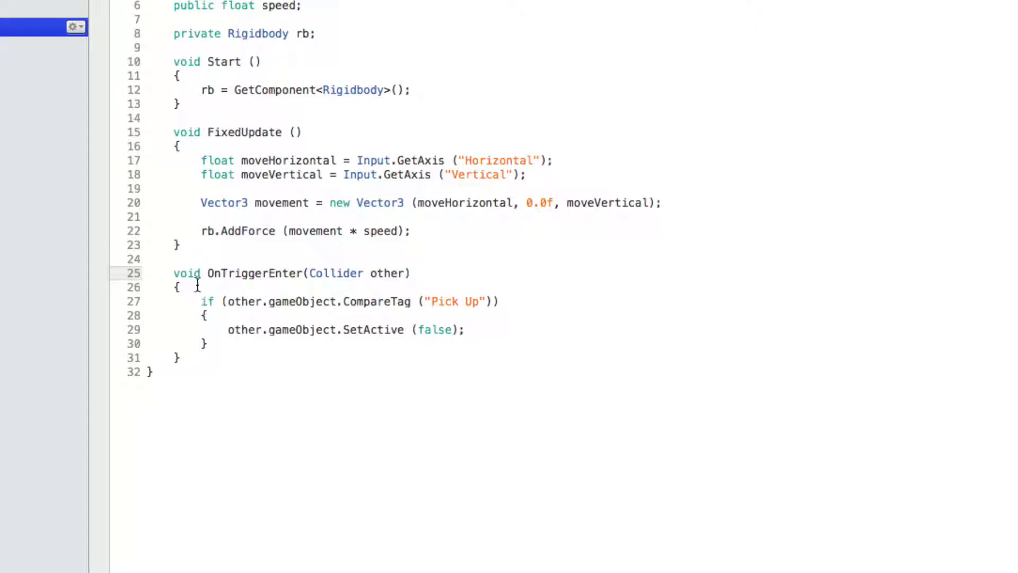
pyautogui.moveTo(173, 272); pyautogui.dragTo(399, 354)
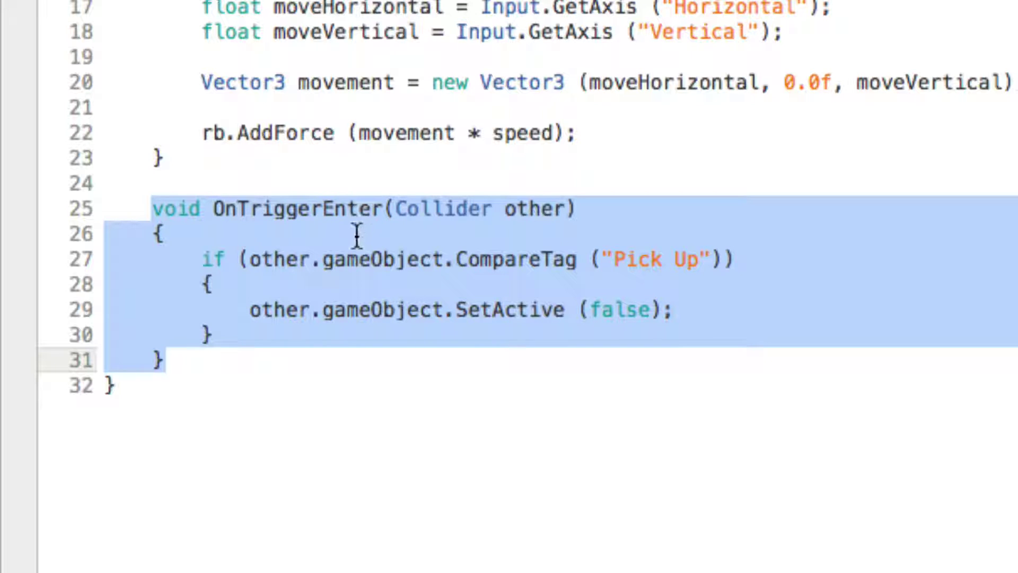
# Step: Examine the OnTriggerEnter code: its CompareTag condition, the SetActive line and the closing braces through the end of the class
pyautogui.moveTo(427, 217)
pyautogui.moveTo(698, 263)
pyautogui.click(382, 258)
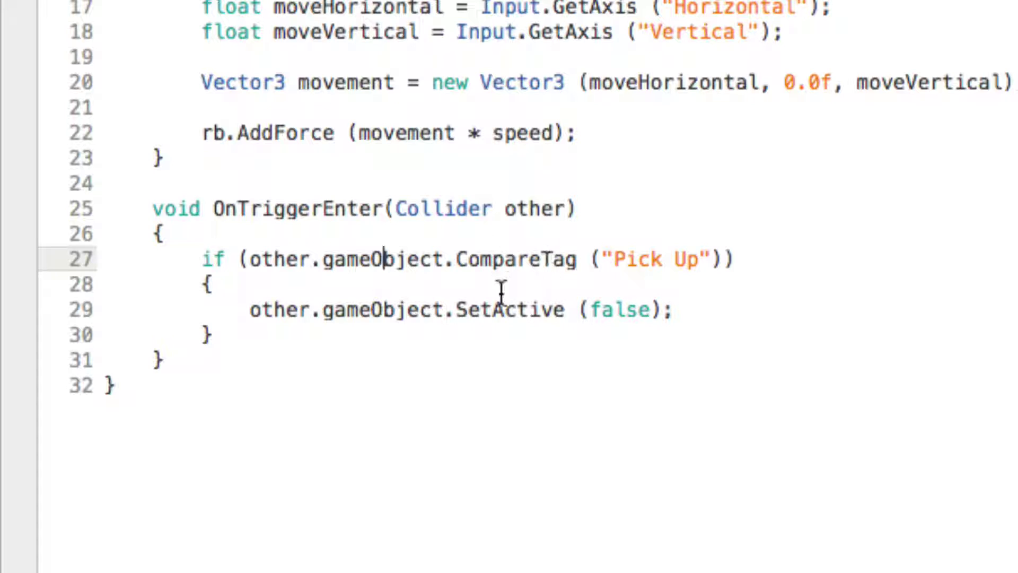
pyautogui.click(213, 334)
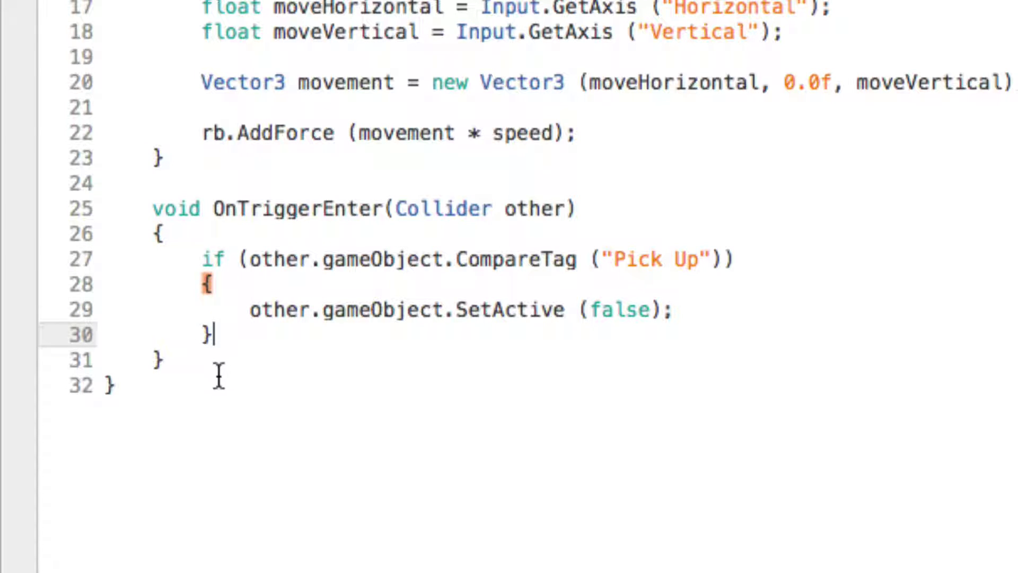
pyautogui.click(170, 374)
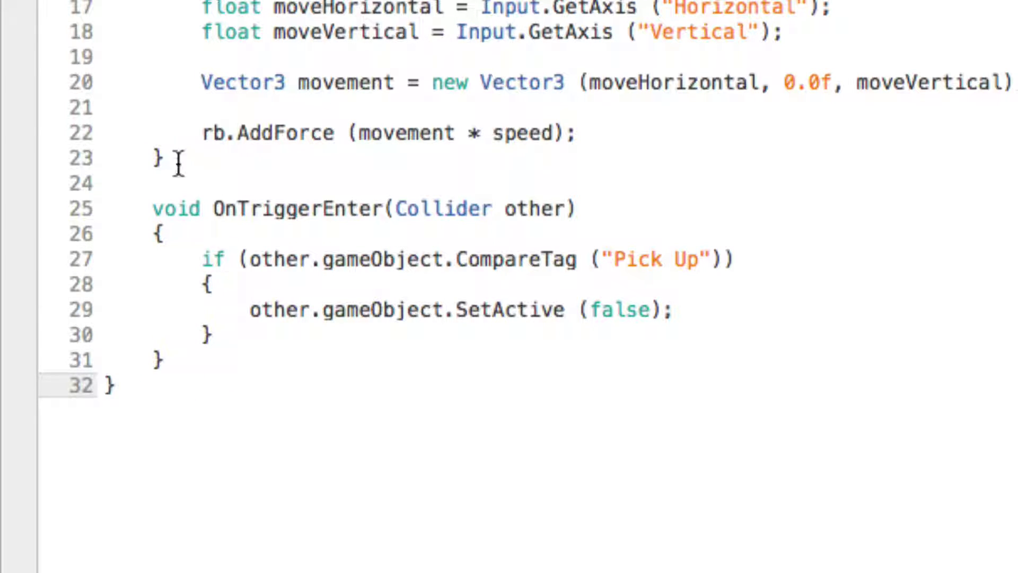
pyautogui.rightClick(170, 150)
pyautogui.click(505, 110)
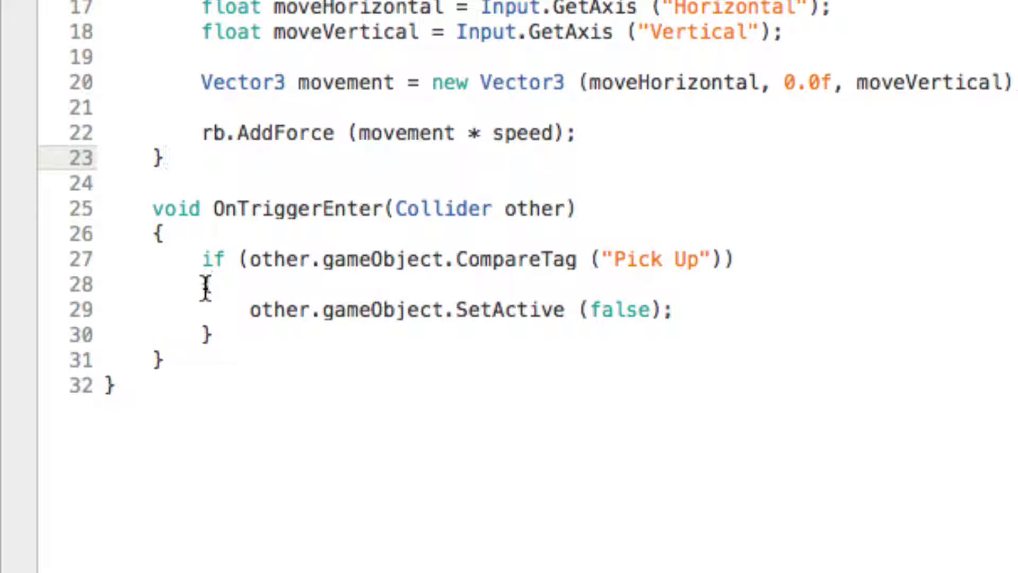
pyautogui.click(119, 391)
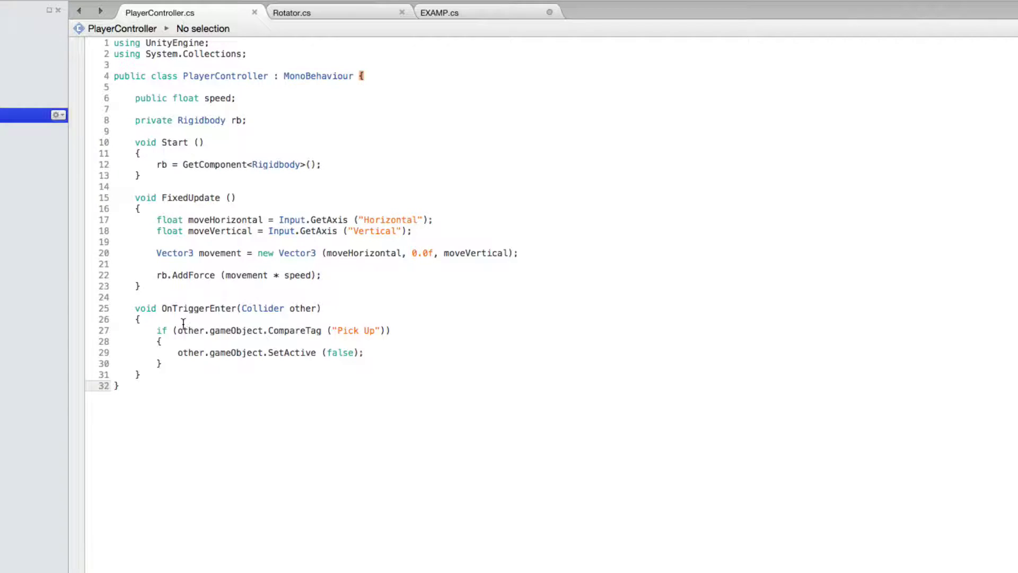
pyautogui.moveTo(134, 308); pyautogui.dragTo(218, 382)
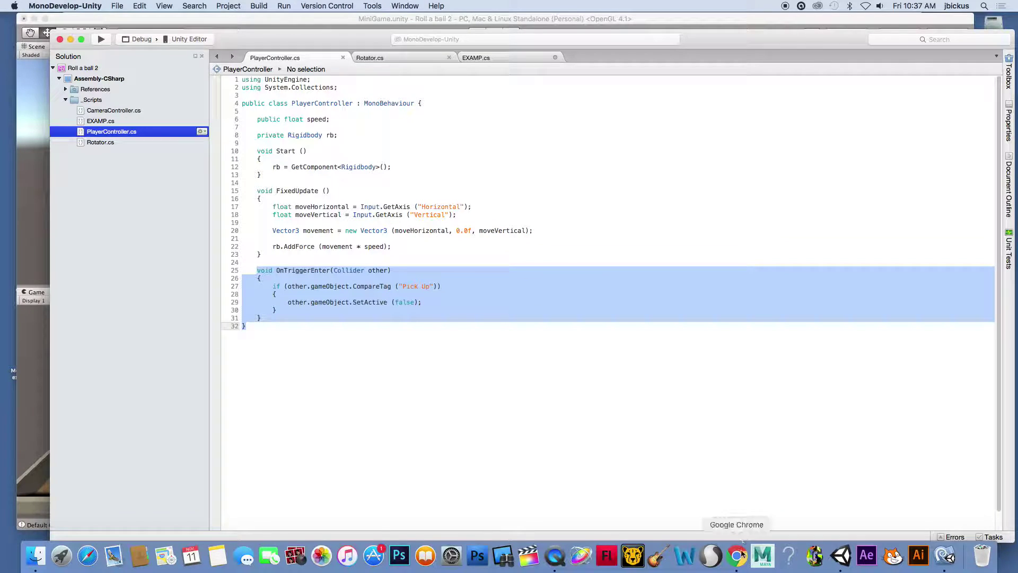
# Step: Switch to Chrome and open the Collecting the Pick Up Objects lesson from the Roll-a-ball tutorial overview
pyautogui.click(736, 555)
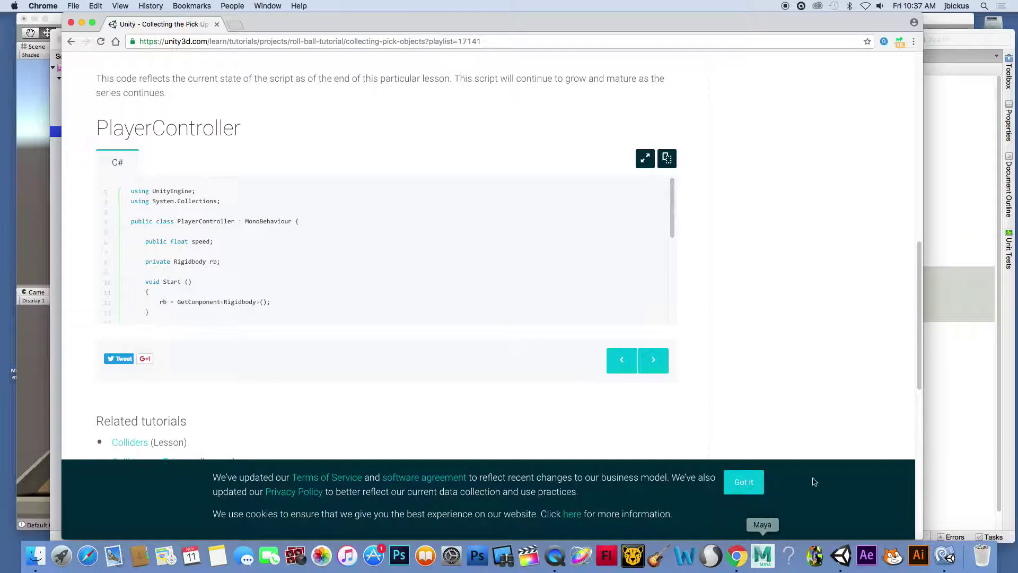
pyautogui.scroll(15, 268, 159)
pyautogui.click(221, 154)
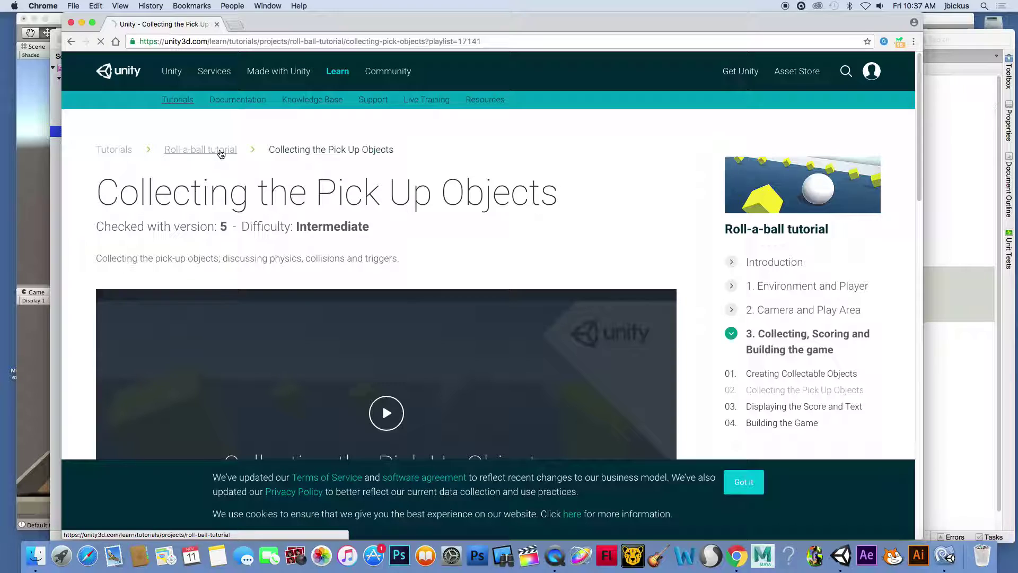
pyautogui.scroll(-20, 249, 270)
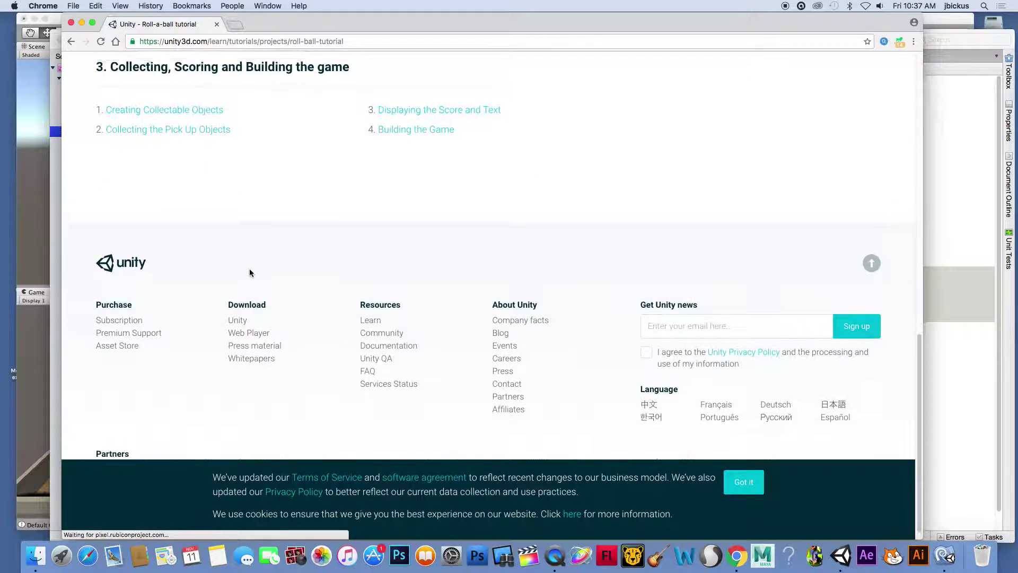
pyautogui.scroll(3, 247, 270)
pyautogui.click(145, 242)
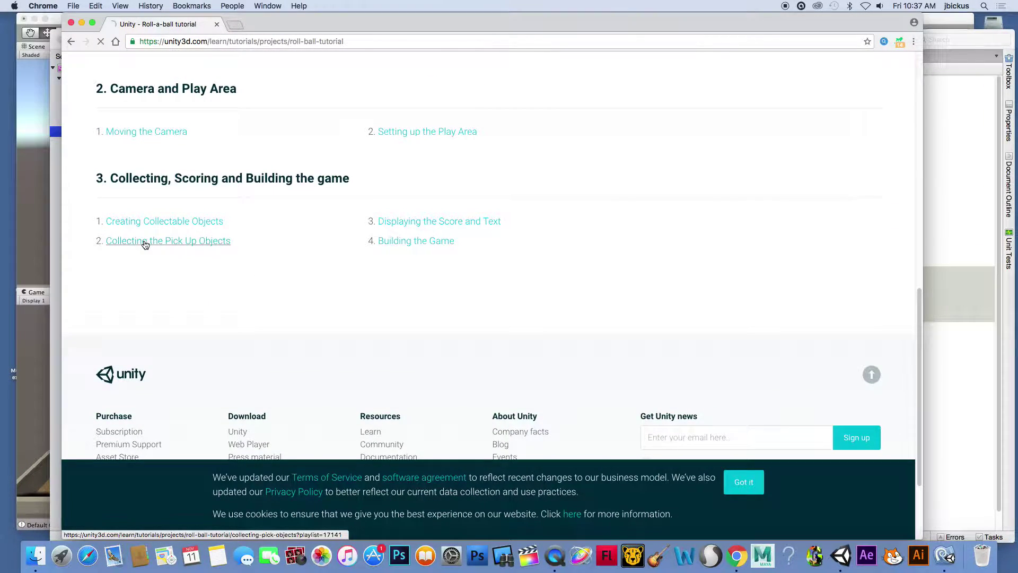
# Step: Find the OnTriggerEnter function in the lesson's PlayerController code, highlight it, and return to the script in MonoDevelop
pyautogui.scroll(-10, 628, 364)
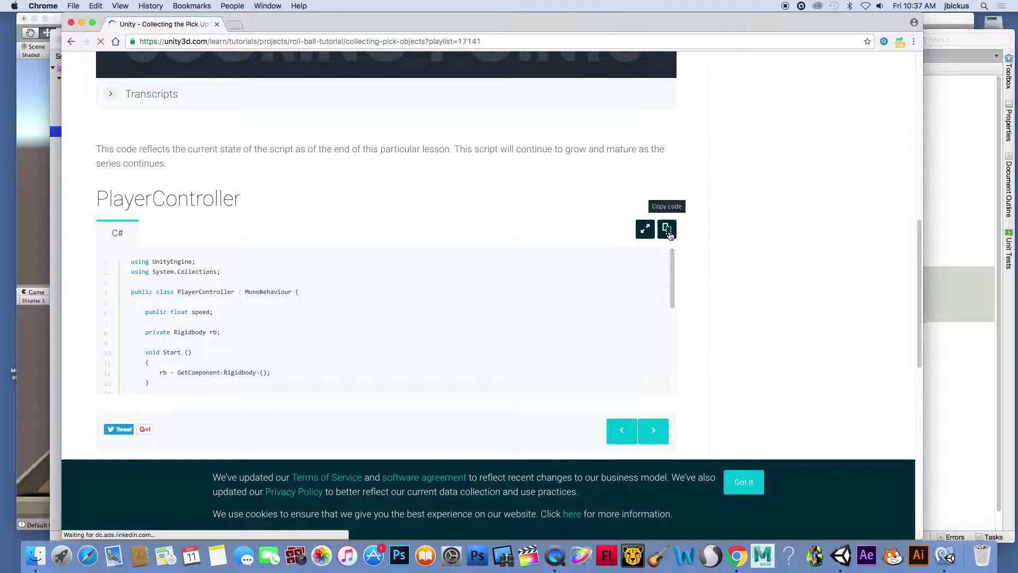
pyautogui.moveTo(671, 288); pyautogui.dragTo(672, 377)
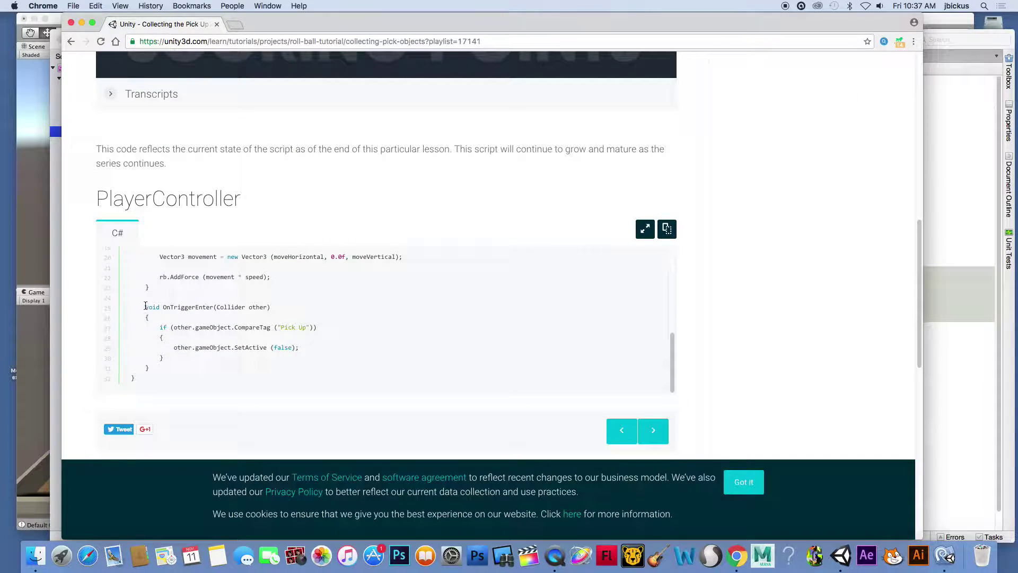
pyautogui.moveTo(146, 306); pyautogui.dragTo(237, 343)
pyautogui.click(494, 303)
pyautogui.click(984, 140)
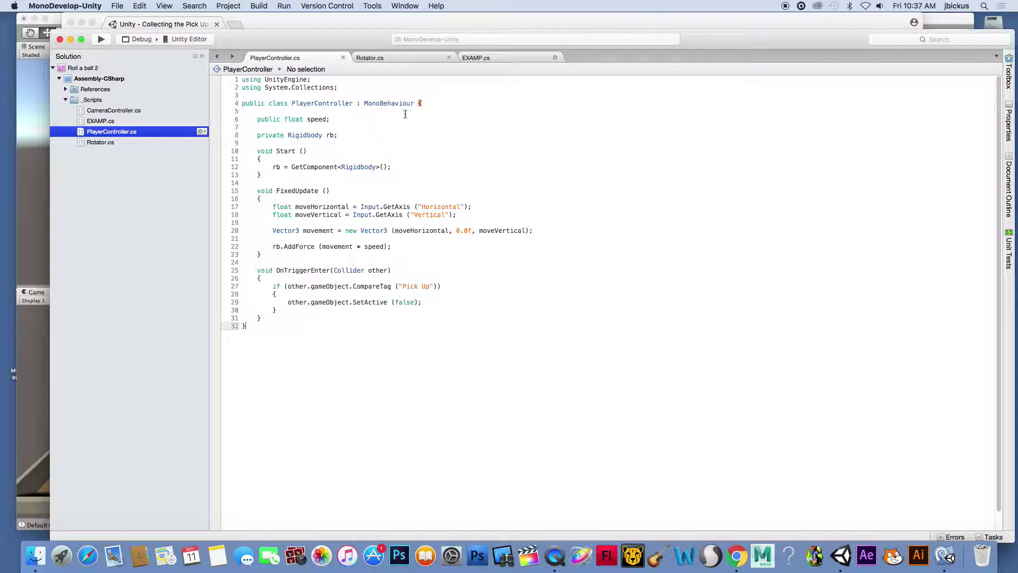
# Step: Return to Unity and play-test the MiniGame scene, rolling the ball into several pick-up cubes before stopping play mode
pyautogui.click(58, 39)
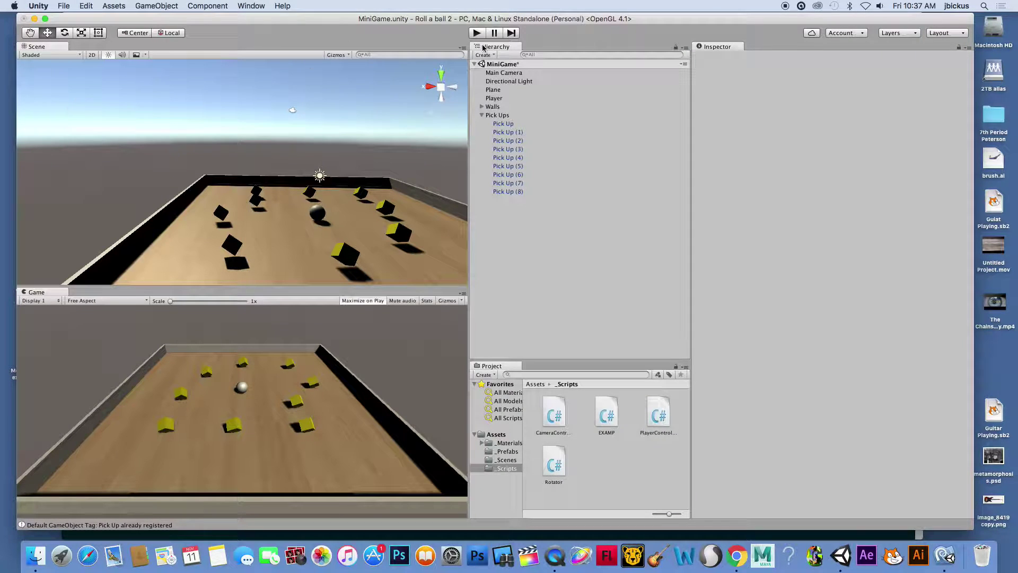
pyautogui.click(477, 33)
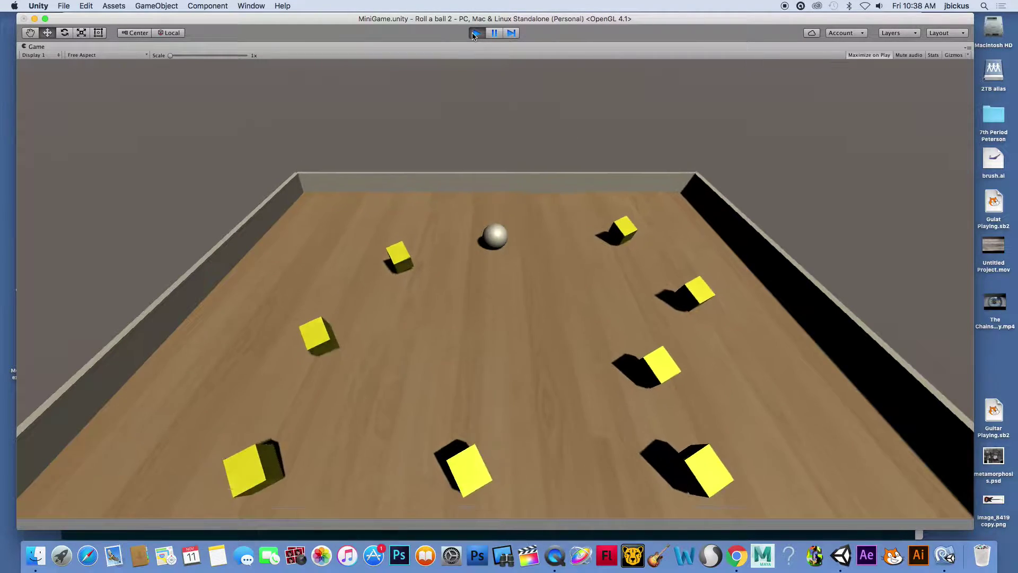
pyautogui.press('Up')
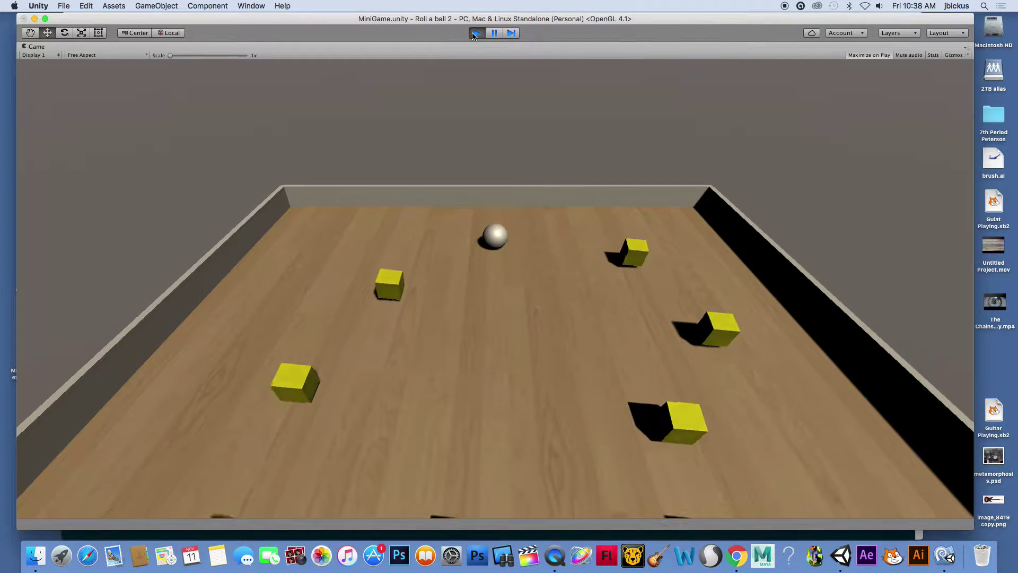
pyautogui.press('Down')
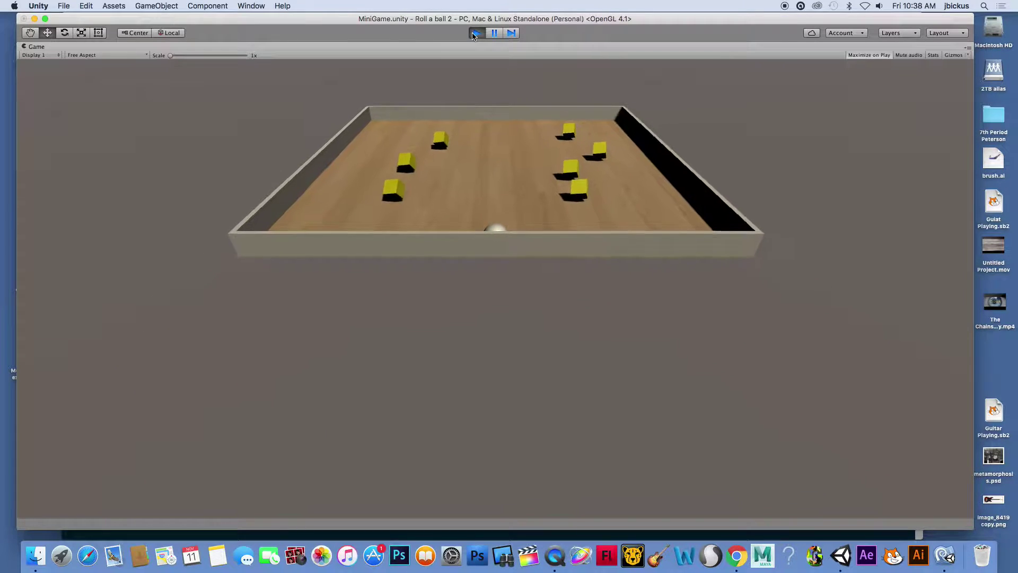
pyautogui.press('Right')
pyautogui.press('Up')
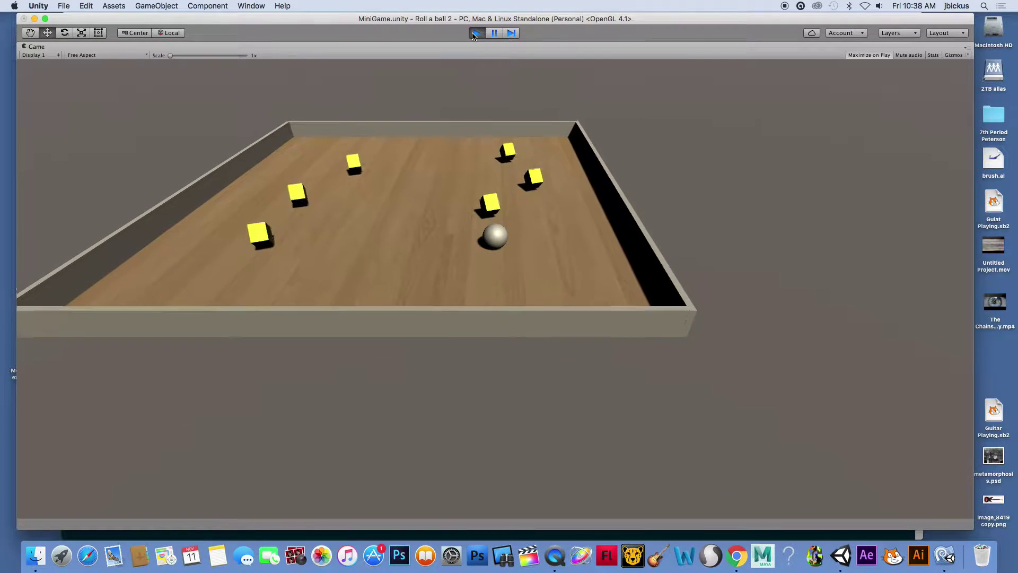
pyautogui.press('Up')
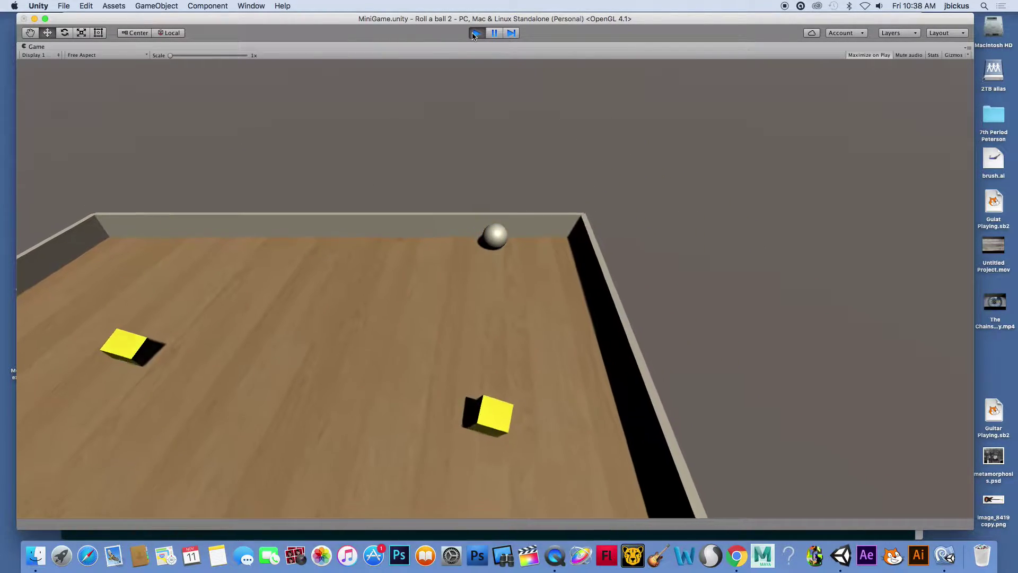
pyautogui.press('Down')
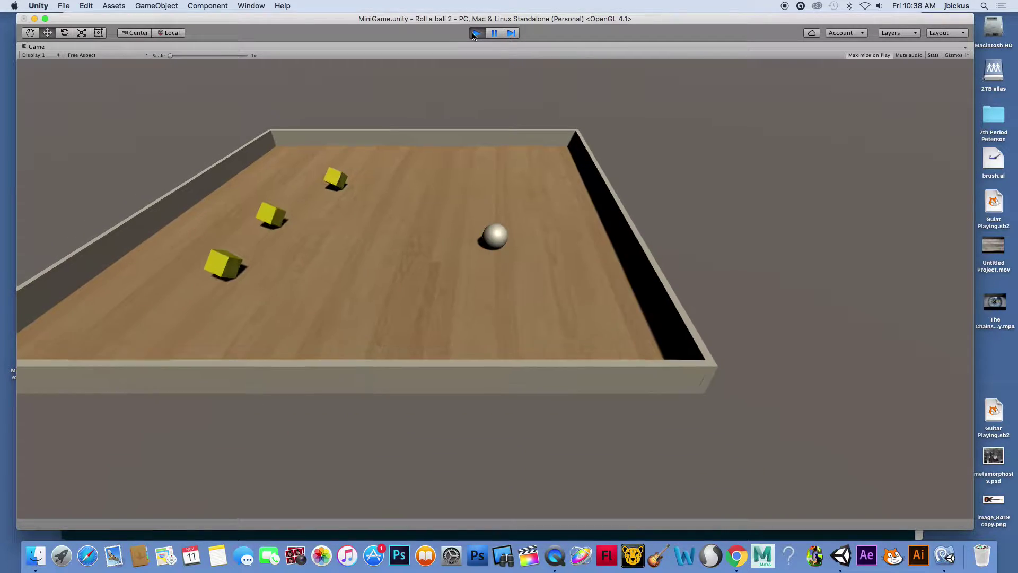
pyautogui.click(476, 32)
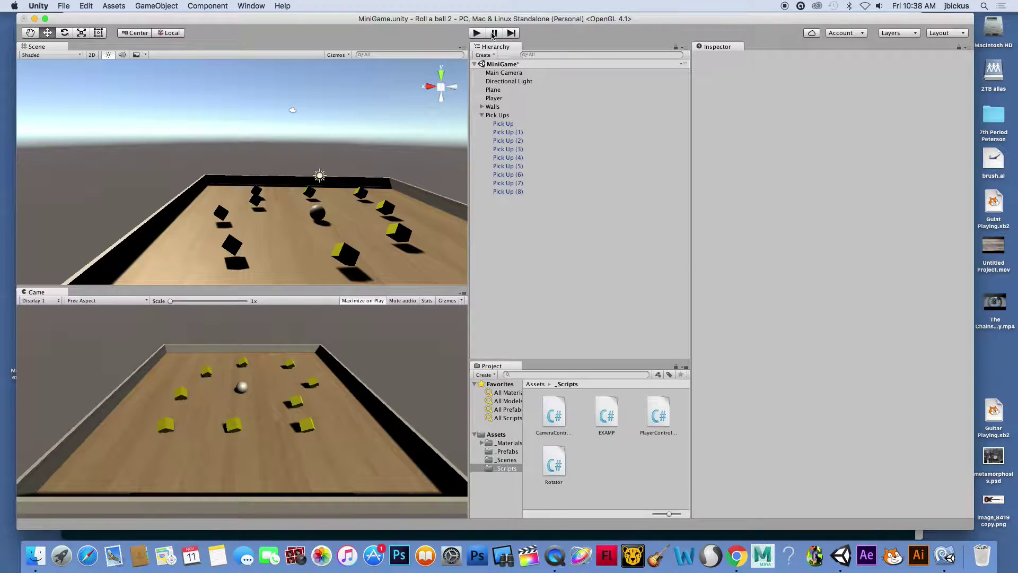
# Step: Add a Rigidbody component to the Pick Up 1 prefab and briefly test-run the game
pyautogui.click(506, 451)
pyautogui.click(548, 412)
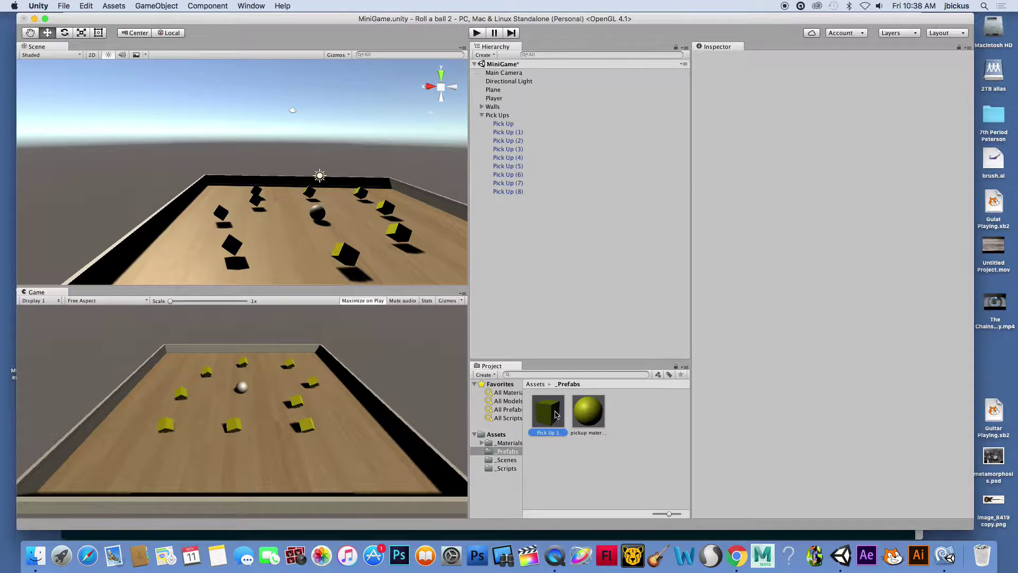
pyautogui.click(856, 320)
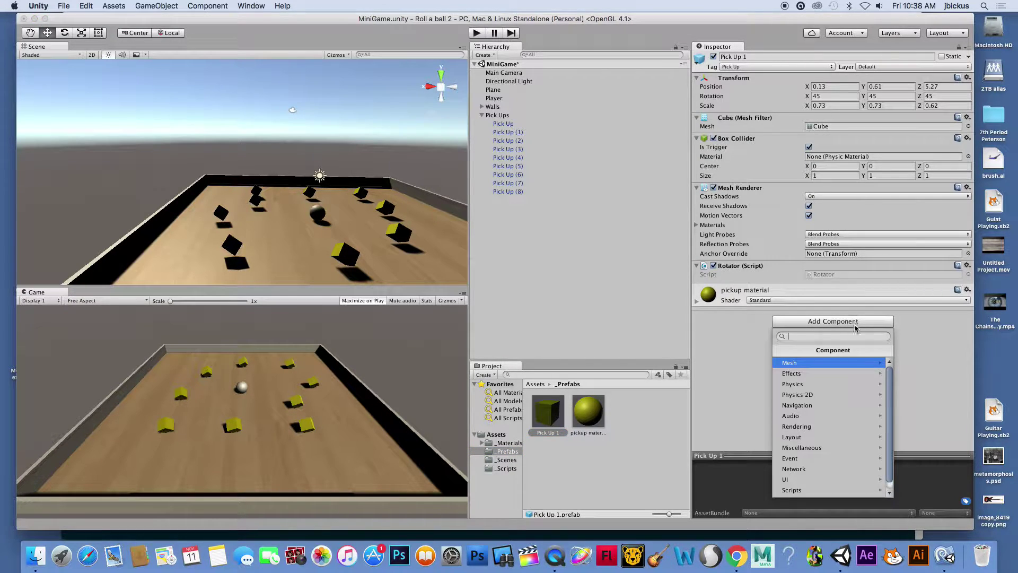
pyautogui.click(848, 384)
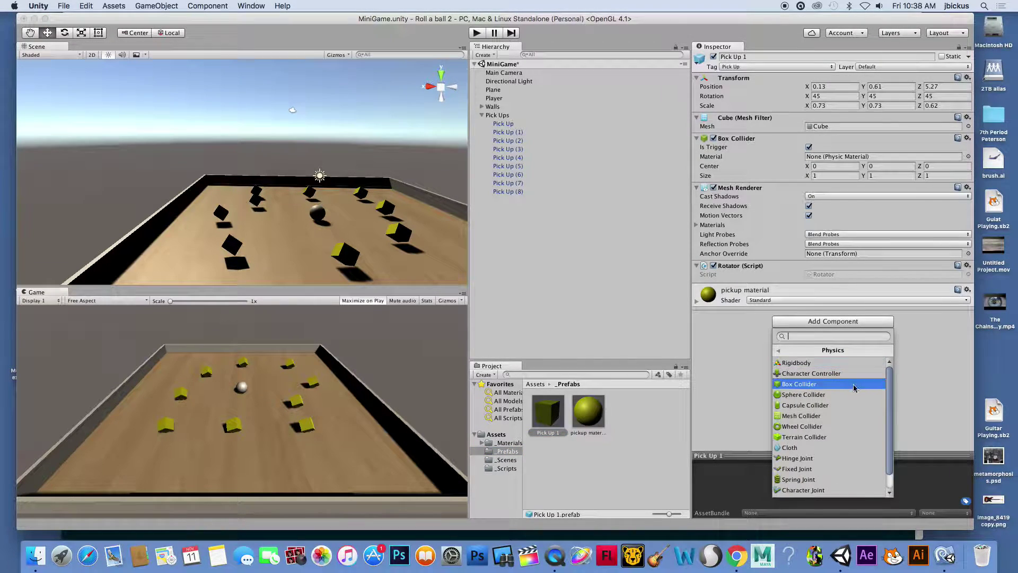
pyautogui.click(825, 363)
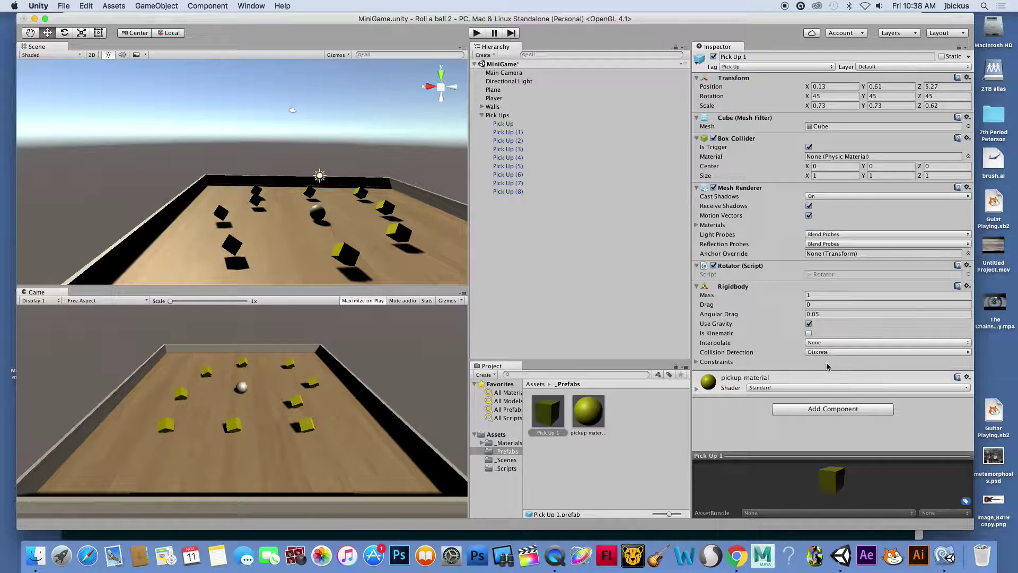
pyautogui.click(477, 34)
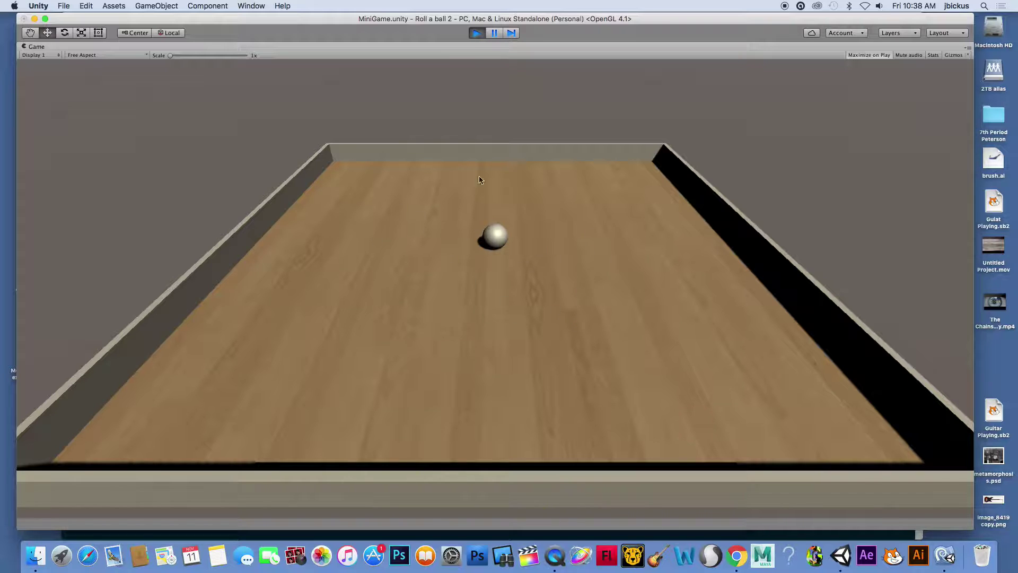
pyautogui.click(476, 32)
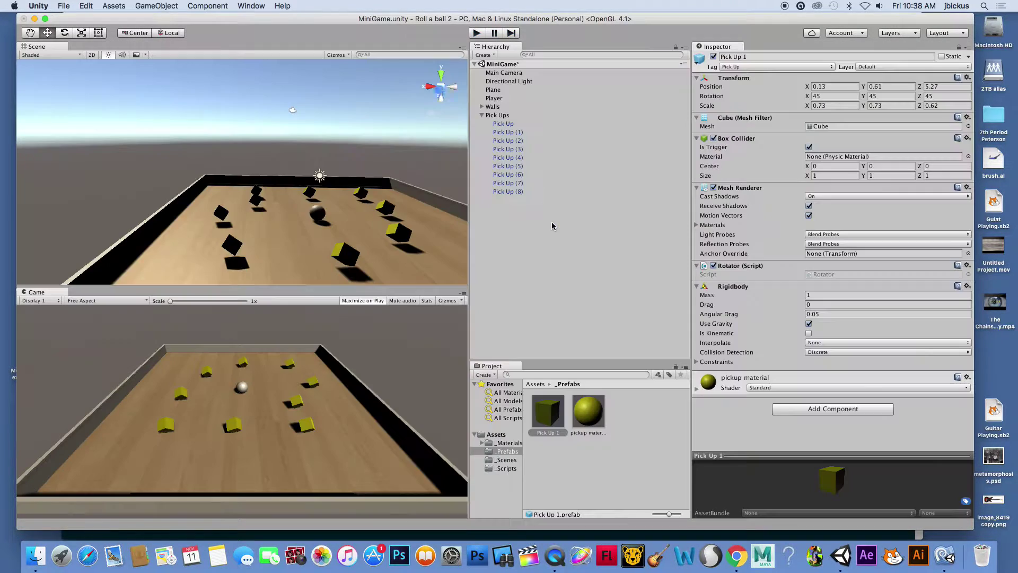
# Step: Enable Is Kinematic on the Pick Up 1 prefab's Rigidbody and play-test rolling the ball into the cubes
pyautogui.click(808, 333)
pyautogui.click(478, 33)
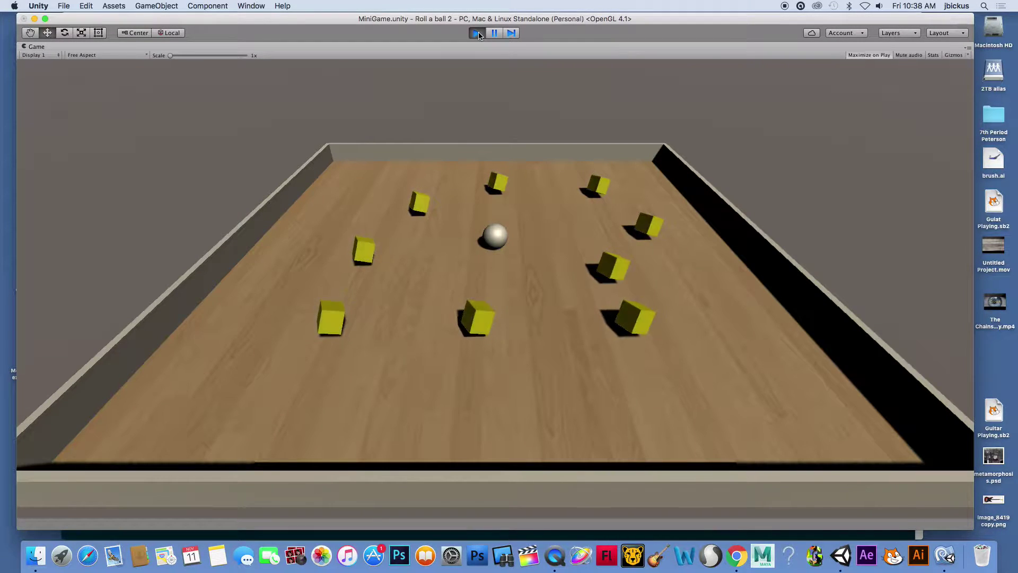
pyautogui.press('Up')
pyautogui.press('Right')
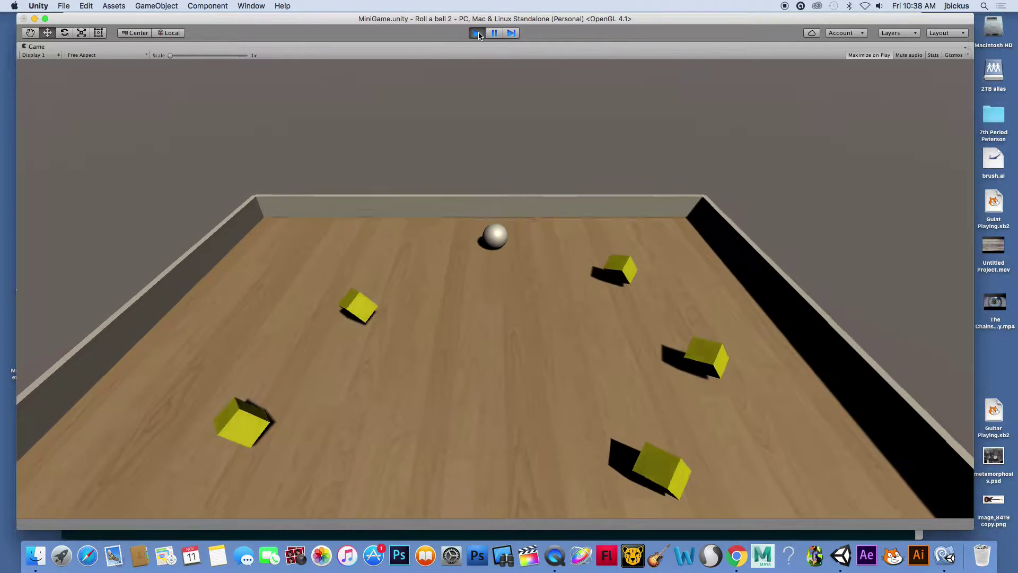
pyautogui.press('Down')
pyautogui.press('Down')
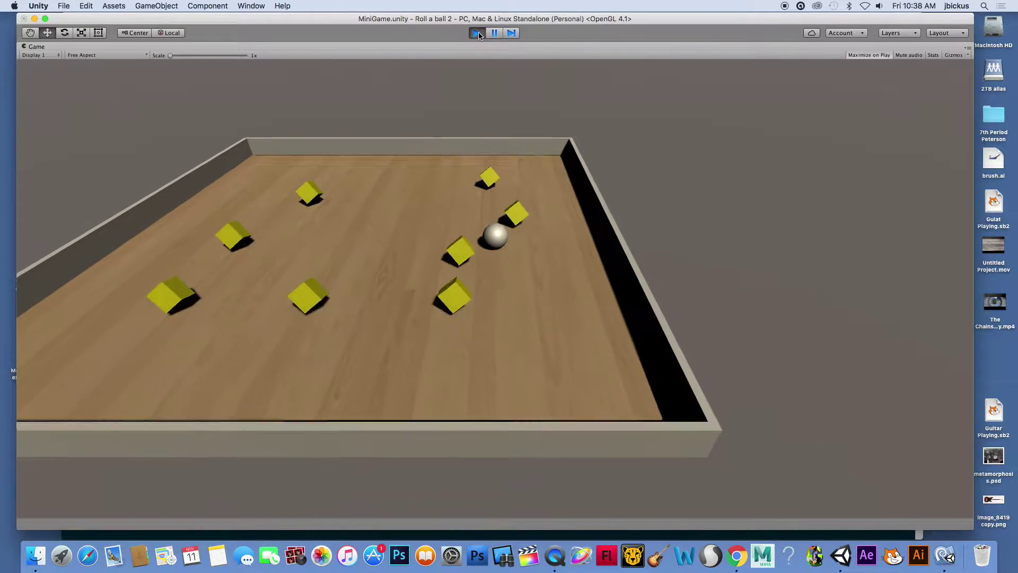
pyautogui.press('Up')
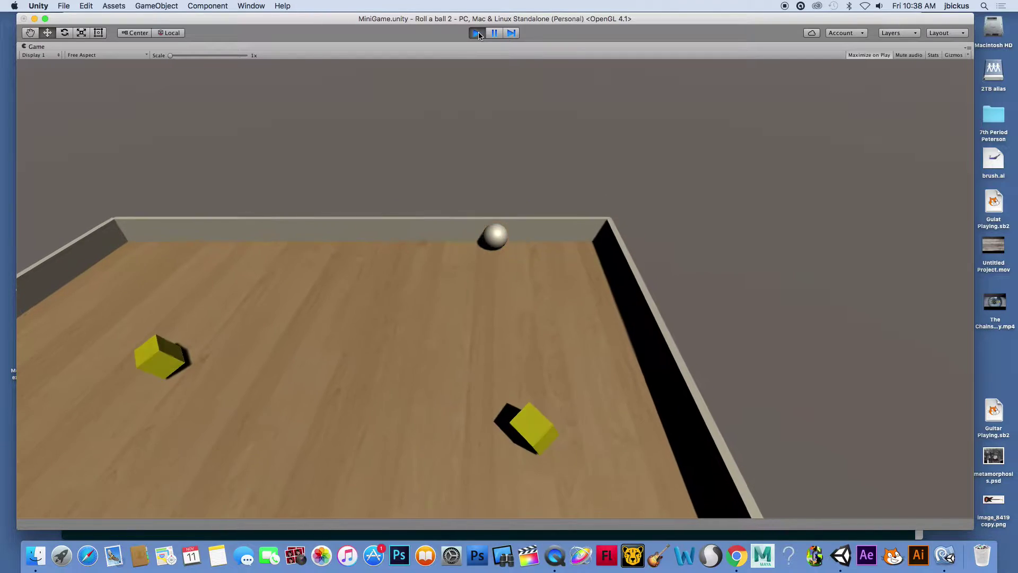
pyautogui.click(480, 35)
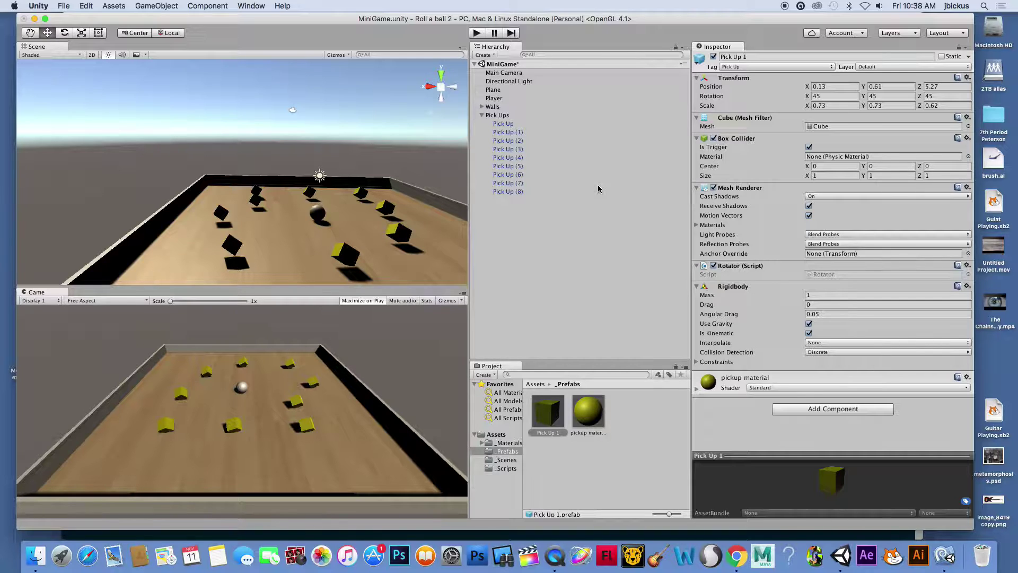
# Step: Create a UI Text object in the MiniGame scene
pyautogui.click(493, 54)
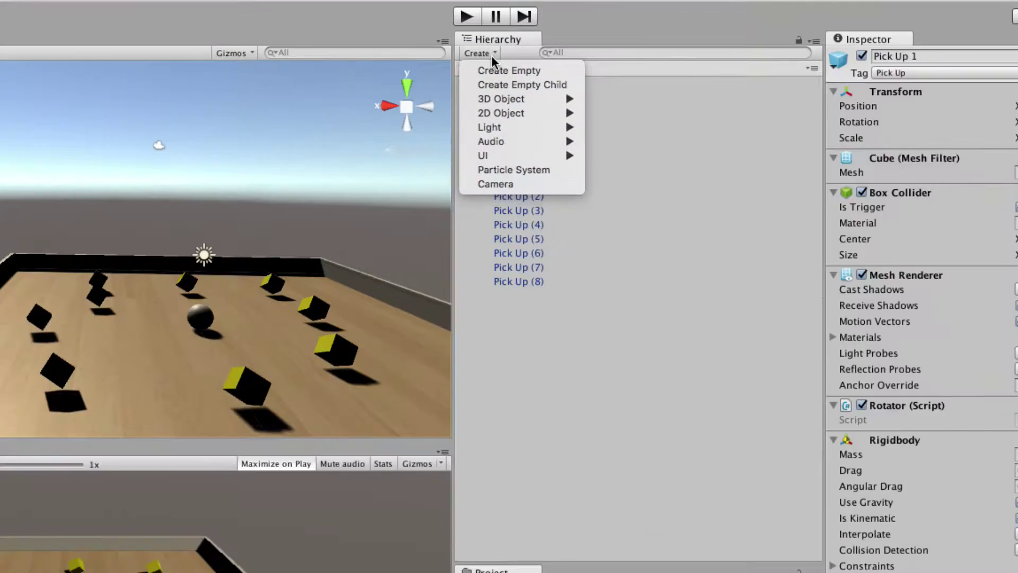
pyautogui.moveTo(519, 155)
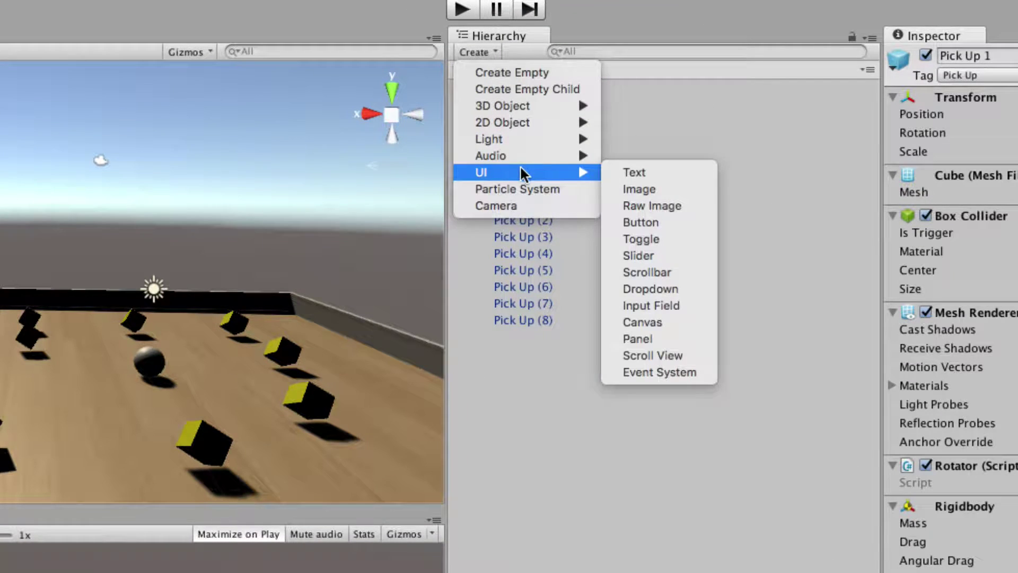
pyautogui.click(636, 172)
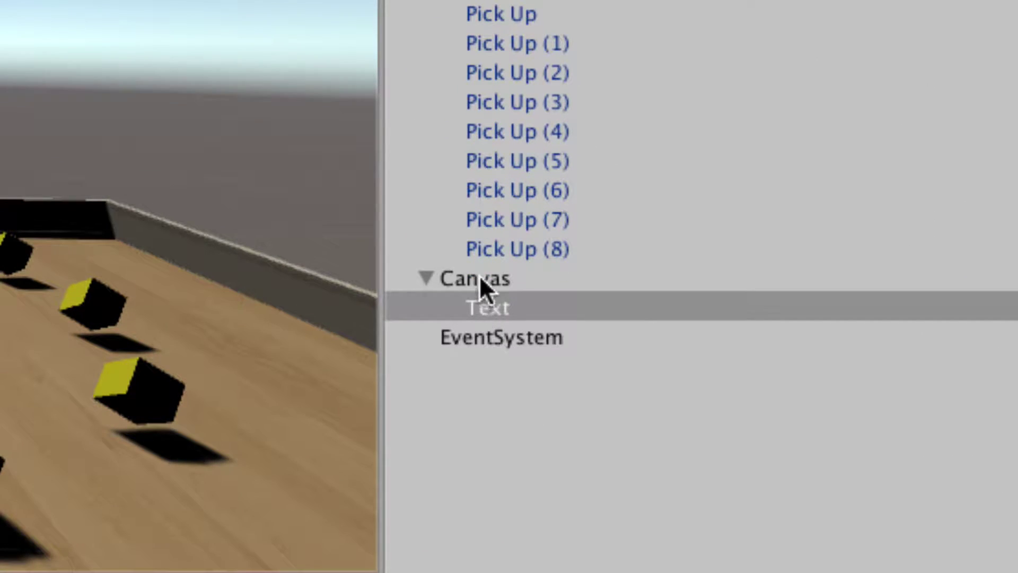
# Step: Check the new Canvas and EventSystem objects and rename the Text object under the Canvas to Count Text
pyautogui.click(501, 335)
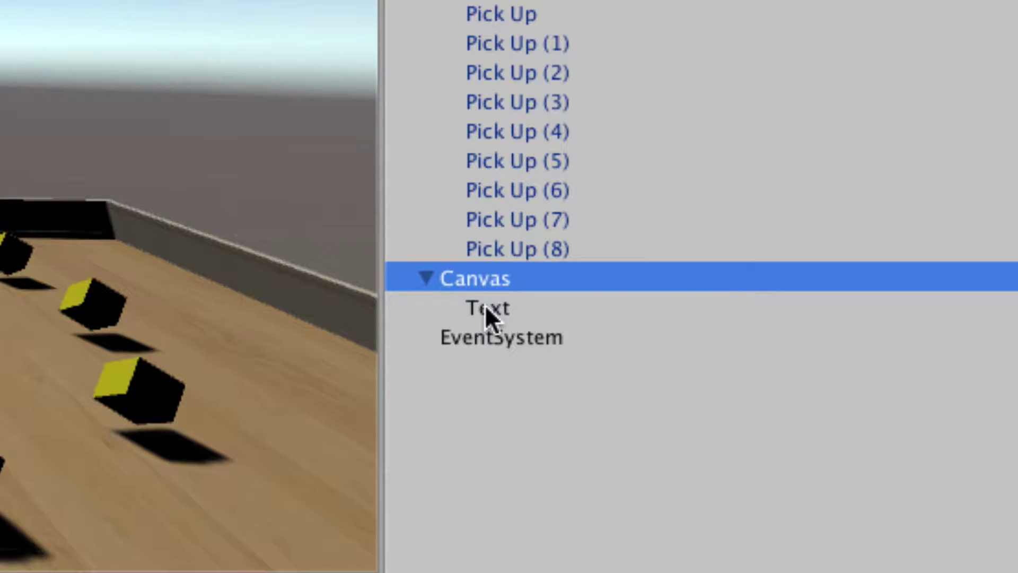
pyautogui.click(506, 366)
pyautogui.click(475, 277)
pyautogui.click(480, 308)
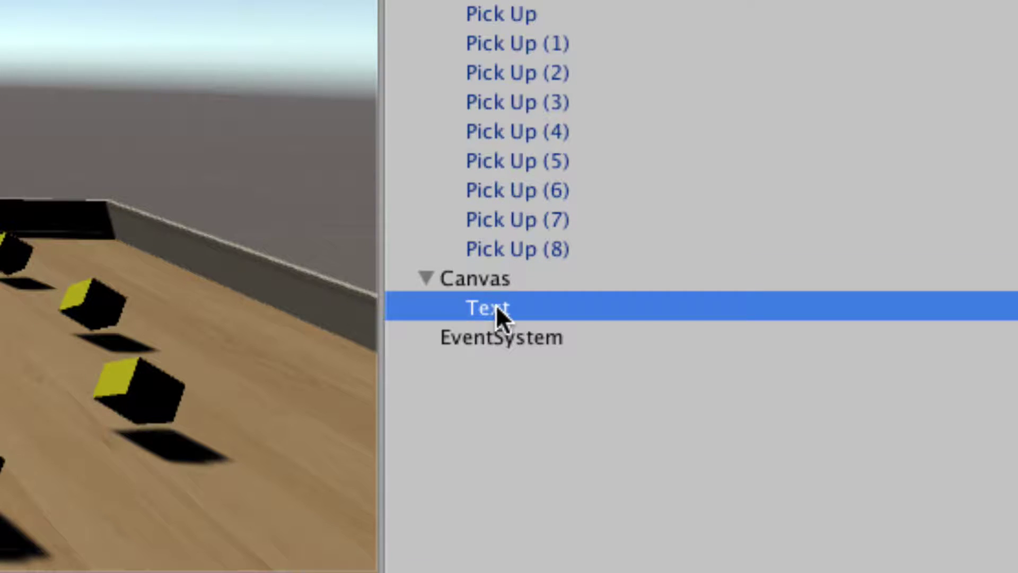
pyautogui.click(495, 306)
pyautogui.write('Count Text')
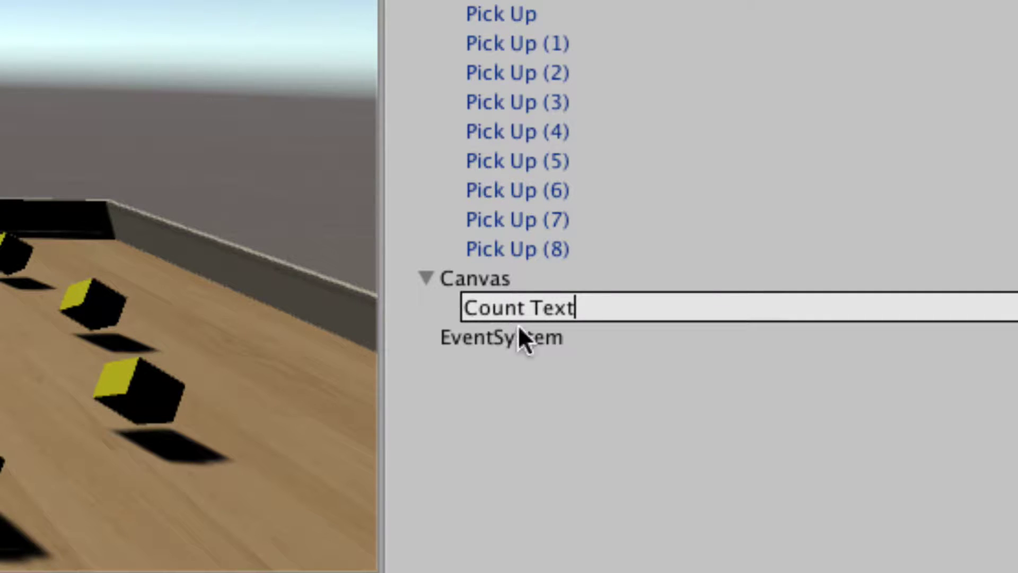
pyautogui.press('Return')
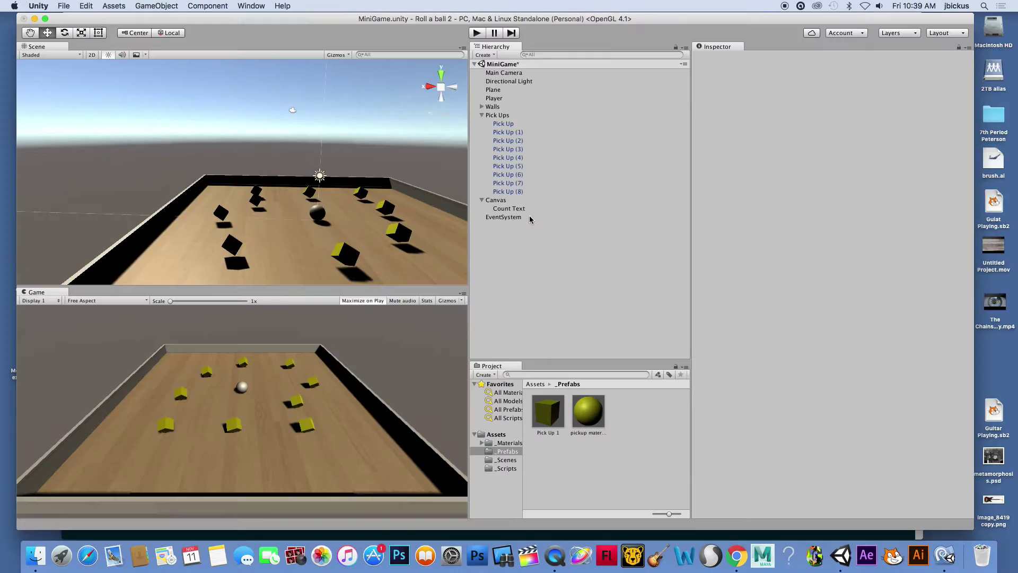
# Step: Anchor Count Text to the top-left corner of the Canvas, also setting its pivot and position
pyautogui.click(520, 208)
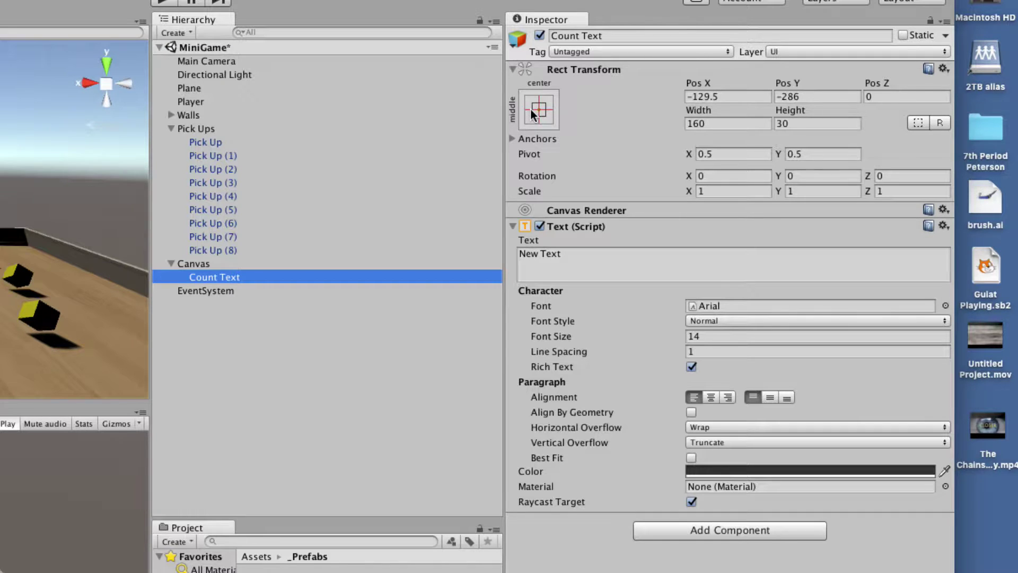
pyautogui.click(538, 111)
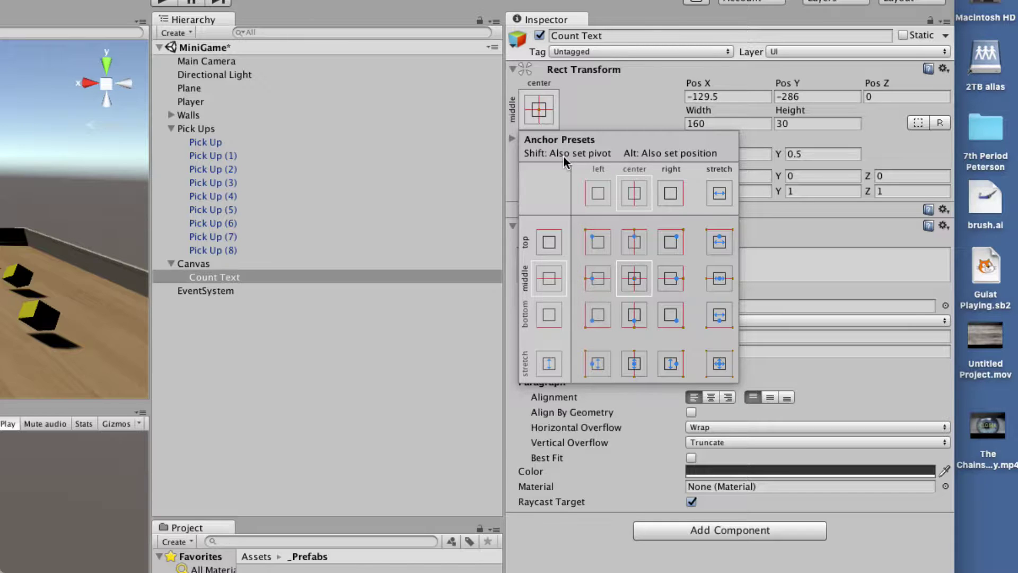
pyautogui.press('alt')
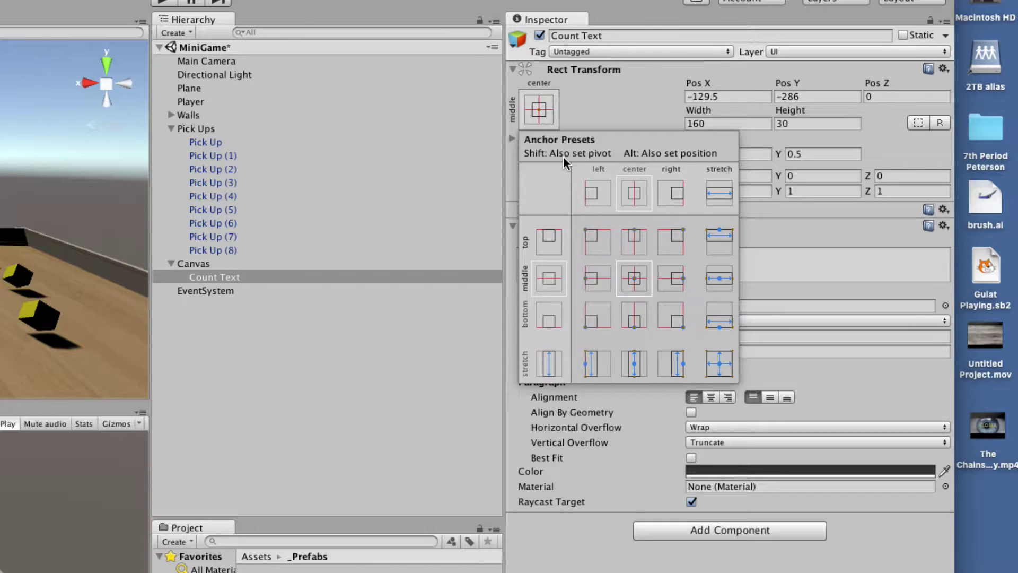
pyautogui.keyDown('alt'); pyautogui.keyDown('shift'); pyautogui.click(590, 236); pyautogui.keyUp('shift'); pyautogui.keyUp('alt')
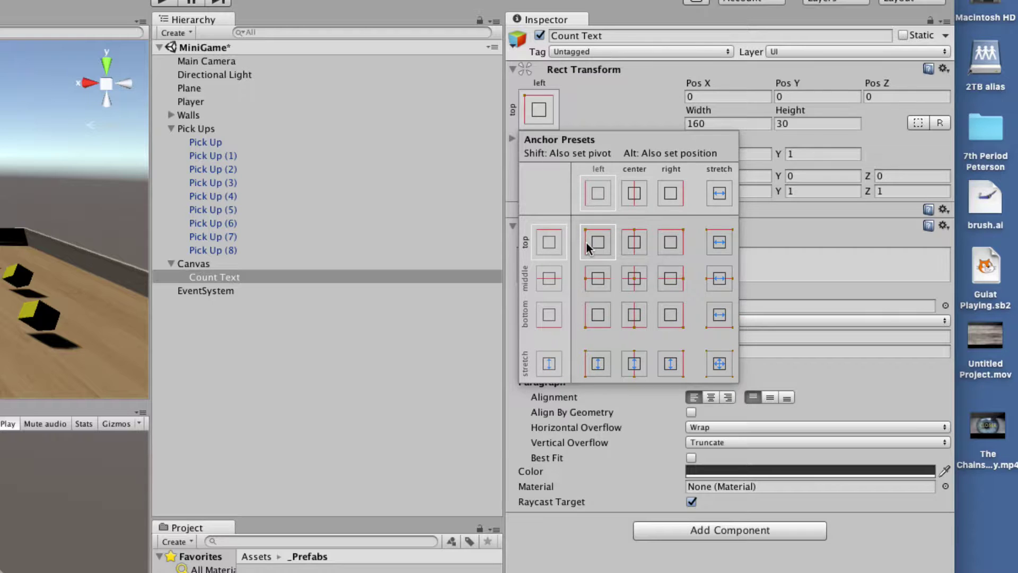
pyautogui.click(618, 85)
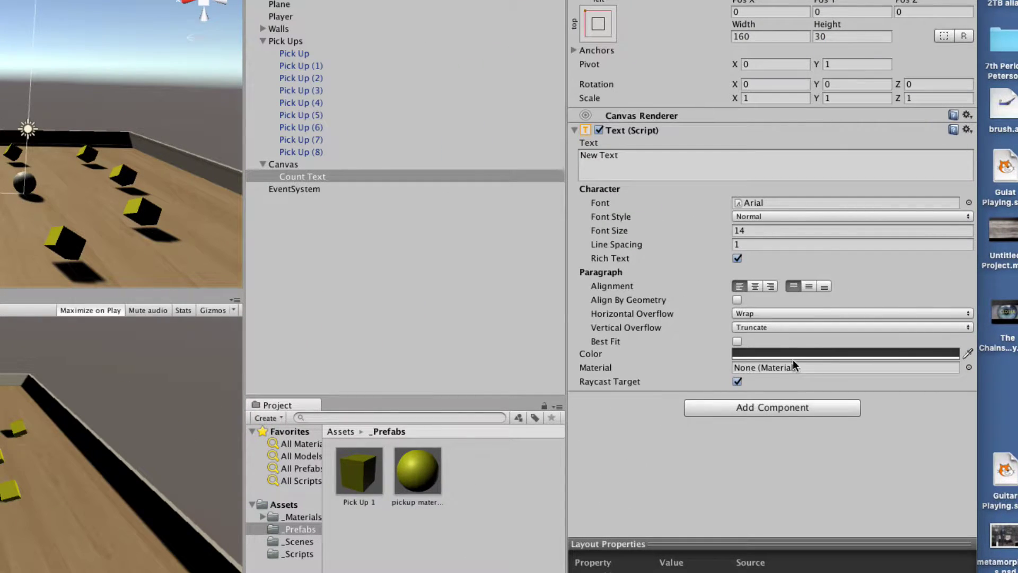
# Step: Set the Count Text colour to a yellowish green, hex 72A107FF
pyautogui.click(789, 353)
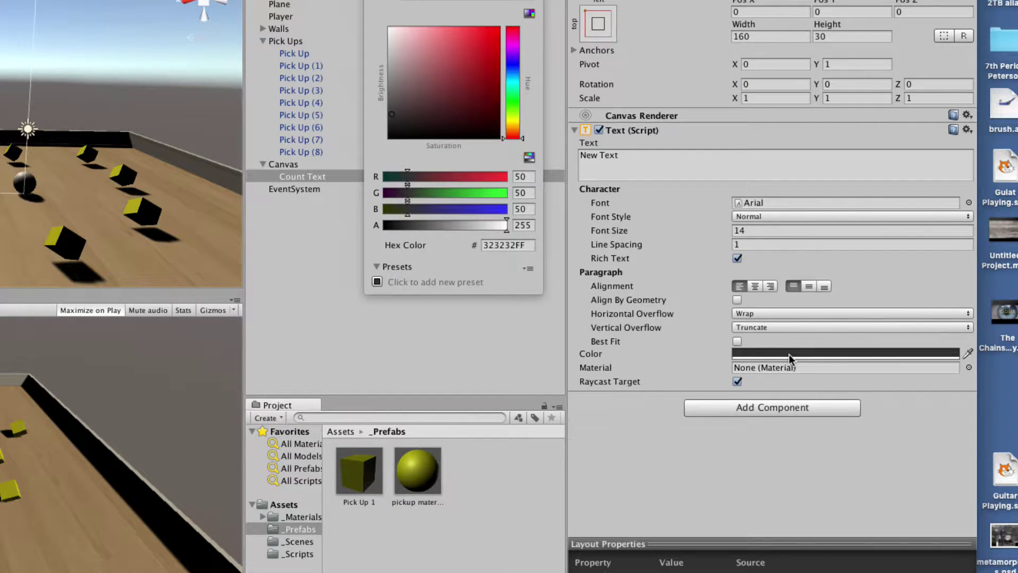
pyautogui.click(489, 47)
pyautogui.moveTo(637, 117)
pyautogui.mouseDown()
pyautogui.moveTo(642, 109)
pyautogui.moveTo(639, 135)
pyautogui.mouseUp()
pyautogui.moveTo(654, 178); pyautogui.dragTo(657, 166)
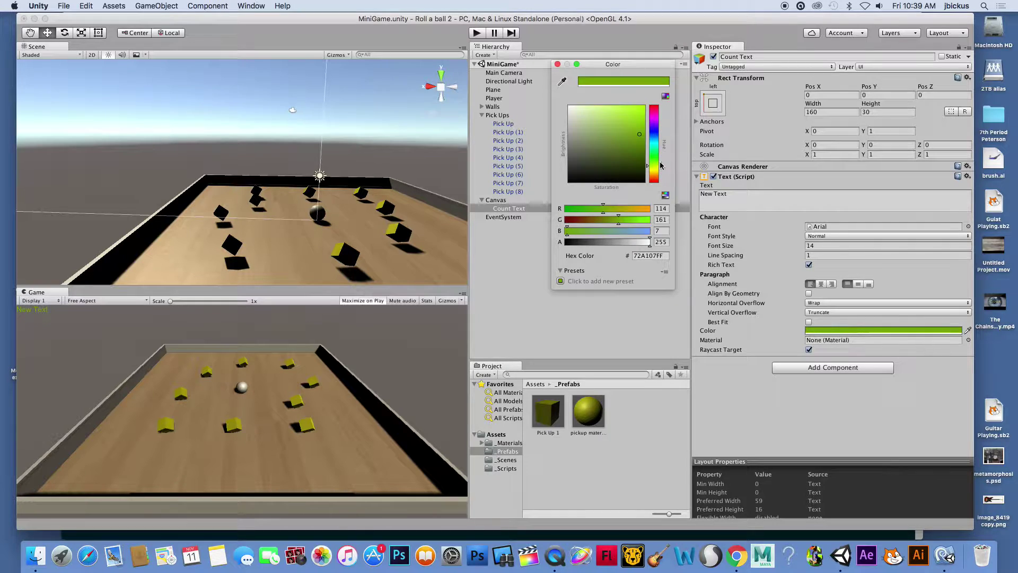
# Step: Set the font style of Count Text to Bold
pyautogui.click(838, 245)
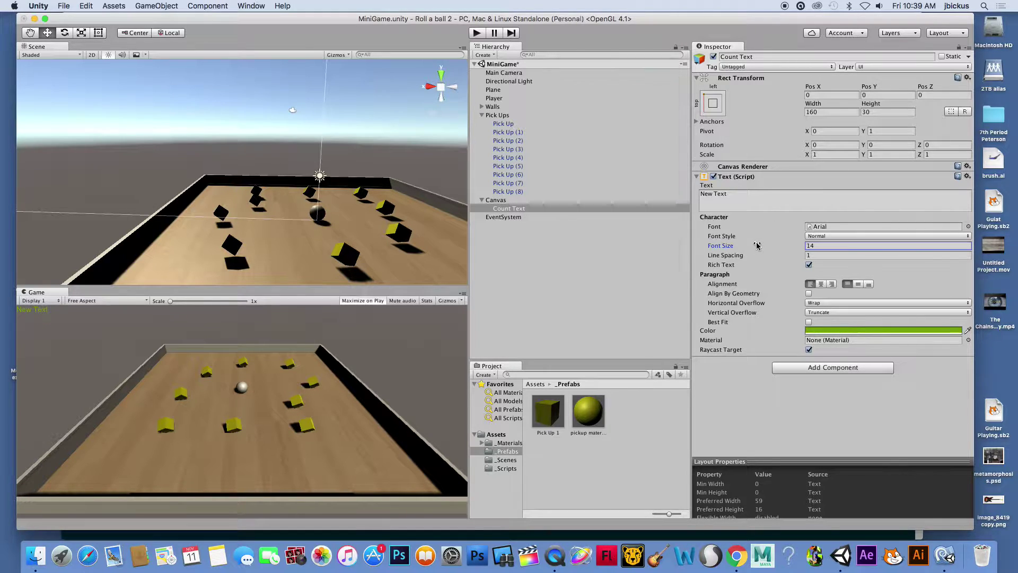
pyautogui.click(819, 235)
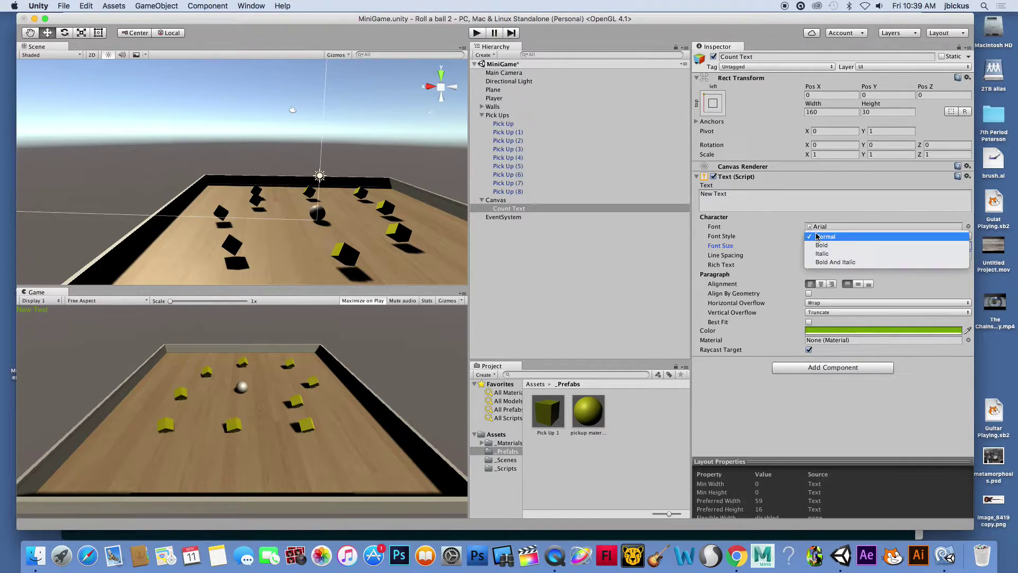
pyautogui.click(819, 246)
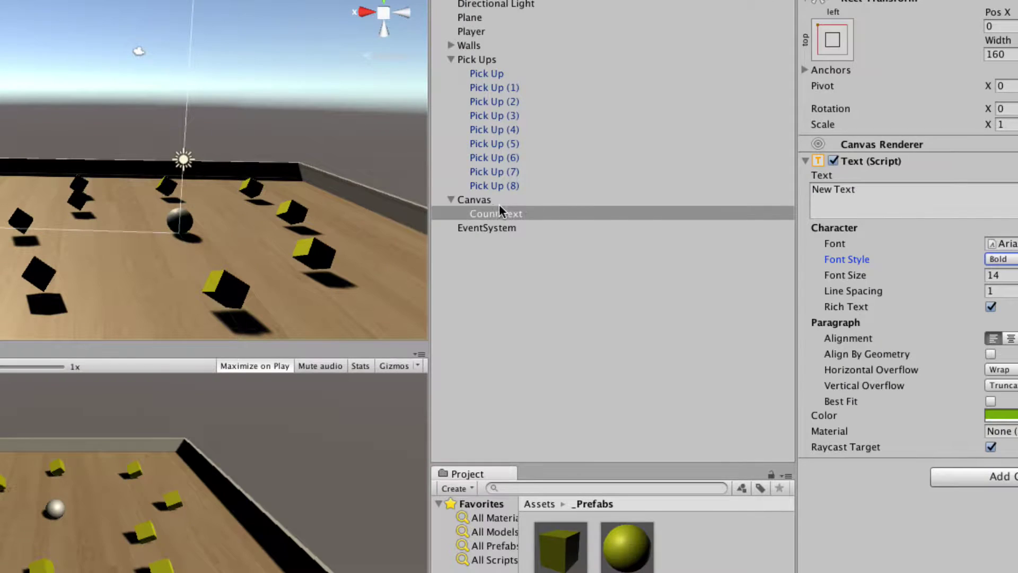
# Step: Set the Scale Factor in the Canvas object's Canvas Scaler to 2
pyautogui.click(494, 200)
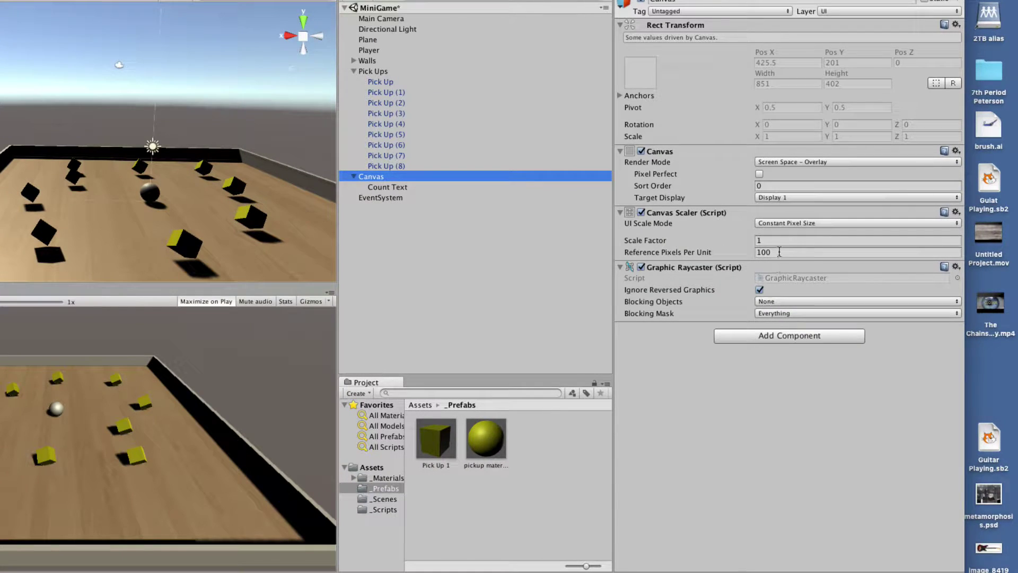
pyautogui.click(820, 252)
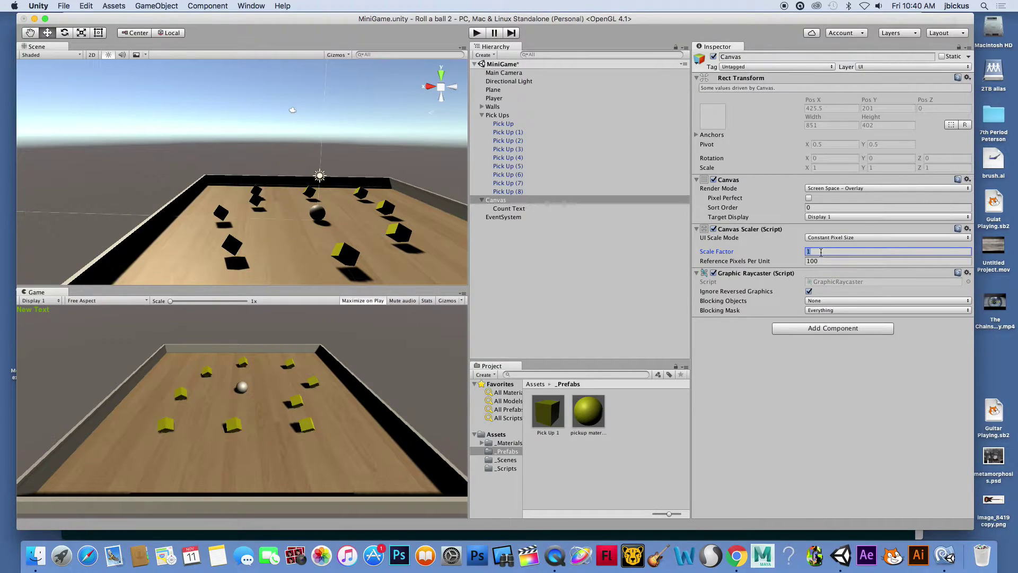
pyautogui.write('2')
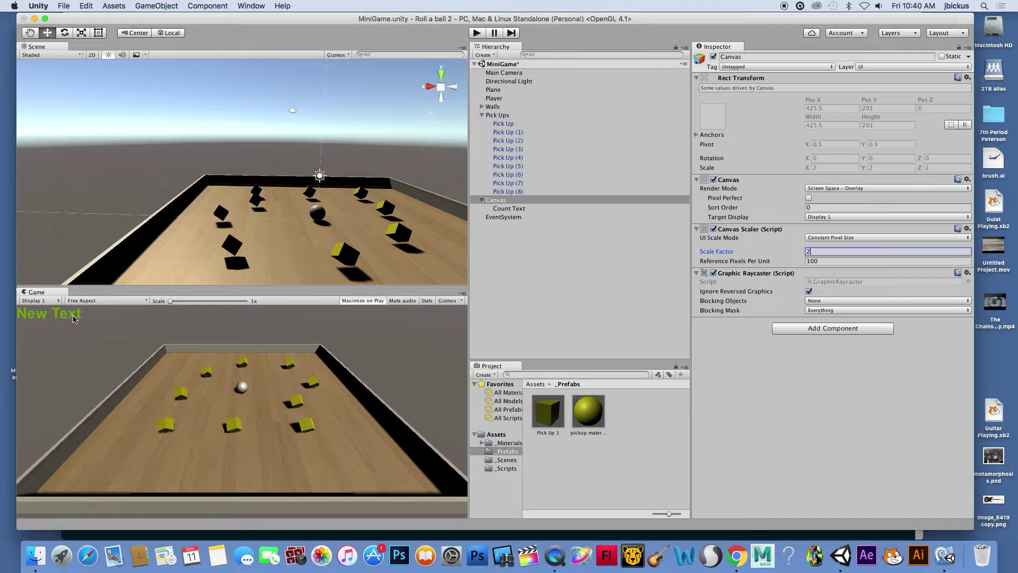
# Step: Try a Canvas Scale Factor of 10 and set it back to 2
pyautogui.doubleClick(821, 252)
pyautogui.write('10')
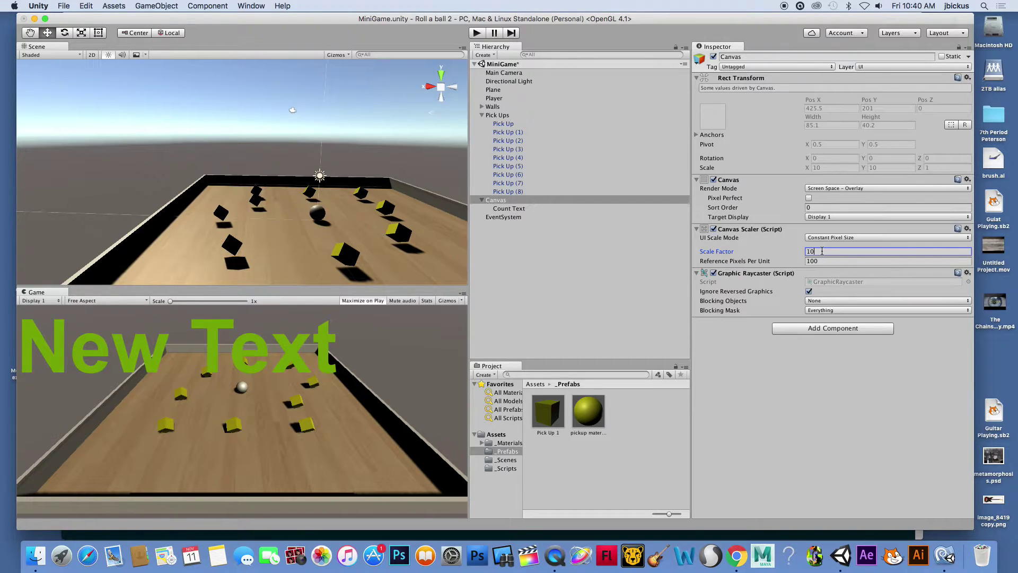
pyautogui.doubleClick(822, 251)
pyautogui.write('2')
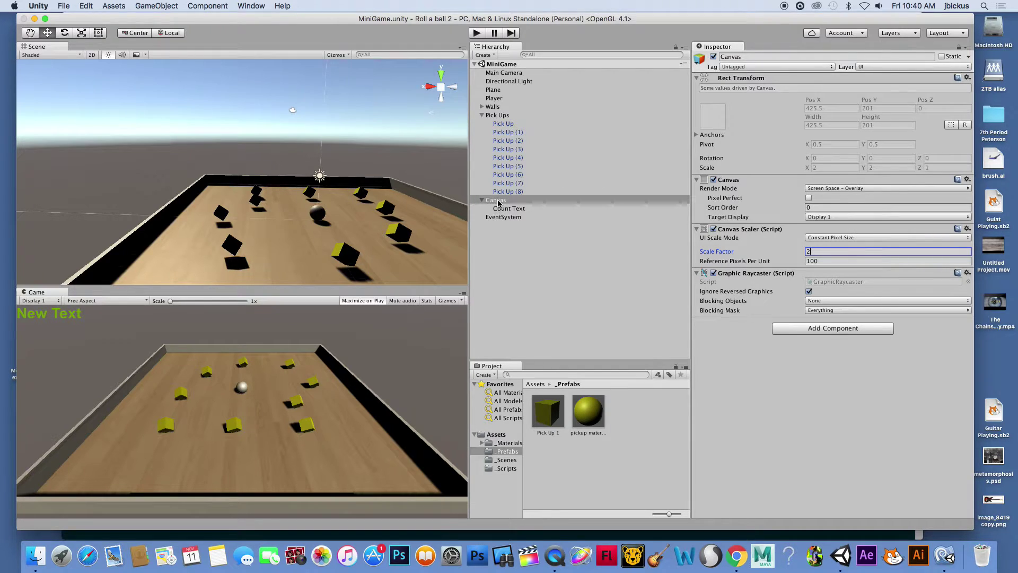